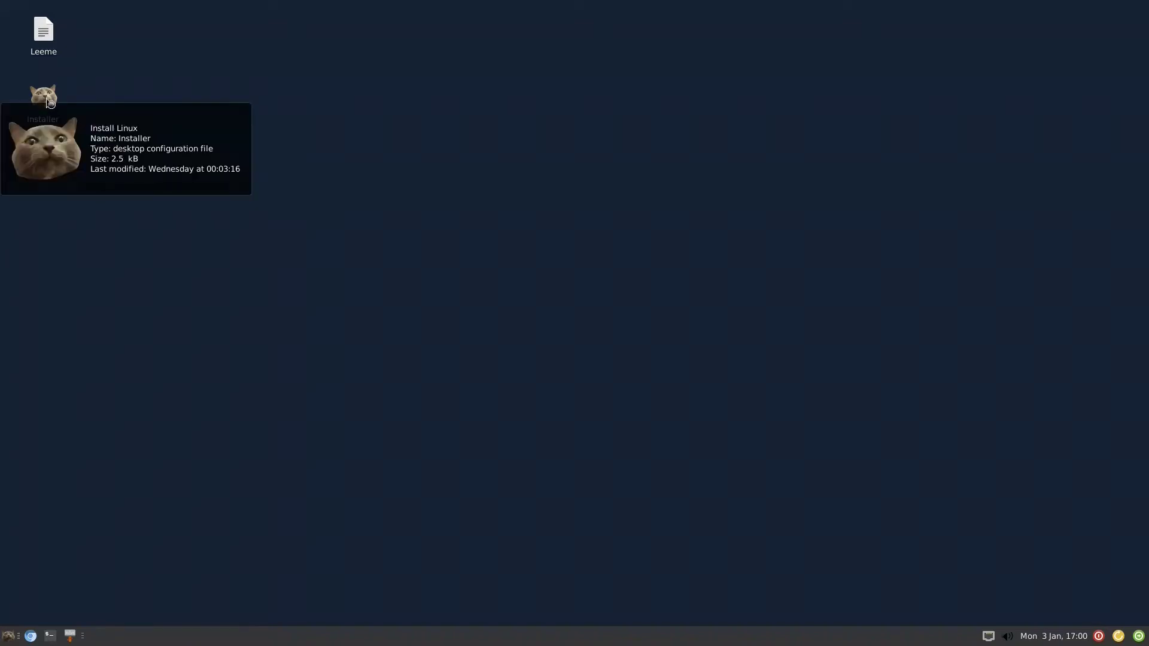
# - Open System > User Language, review English, us keyboard and America/Bogota settings, then Localize Programs
pyautogui.click(10, 637)
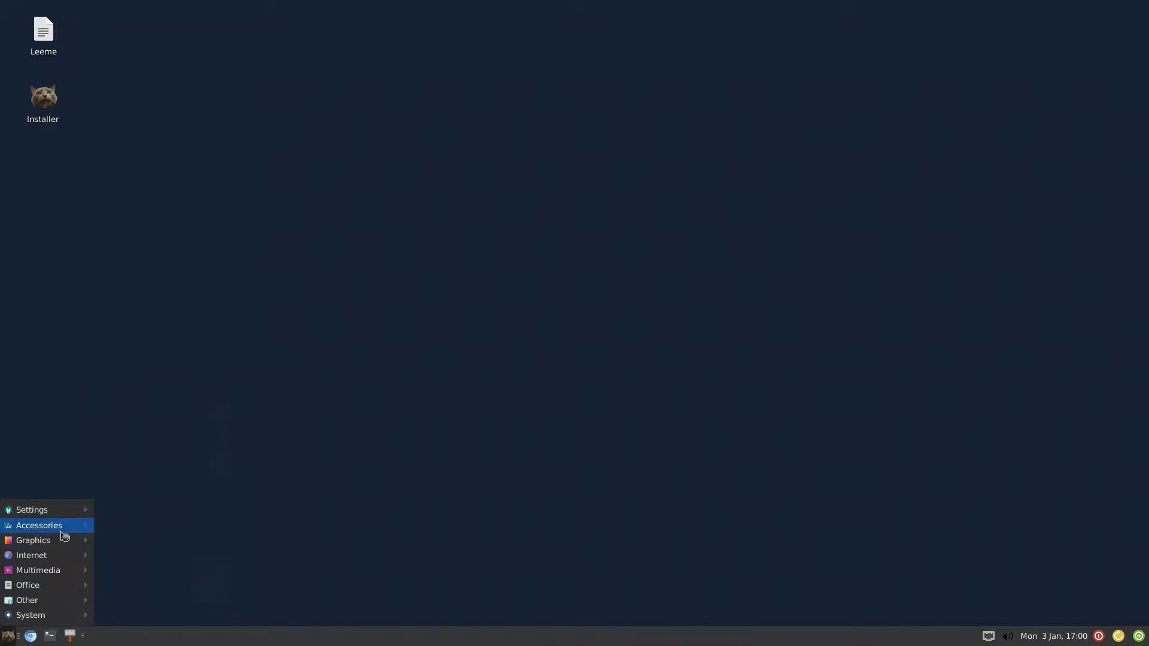
pyautogui.moveTo(60, 616)
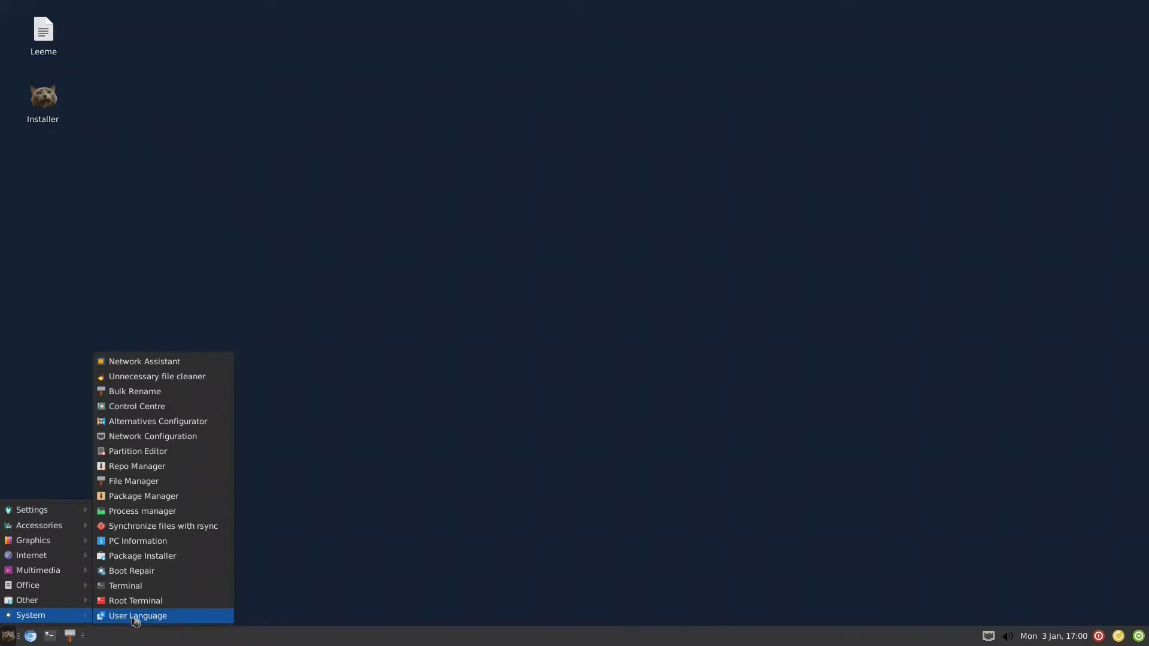
pyautogui.click(149, 621)
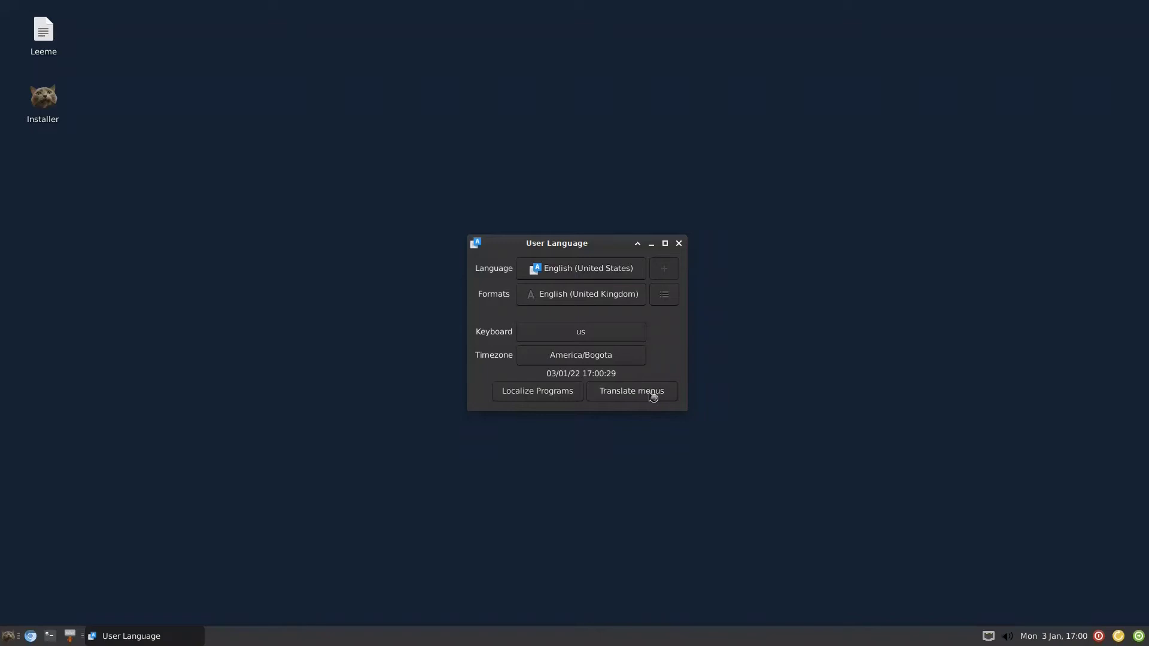
pyautogui.click(550, 393)
pyautogui.click(678, 243)
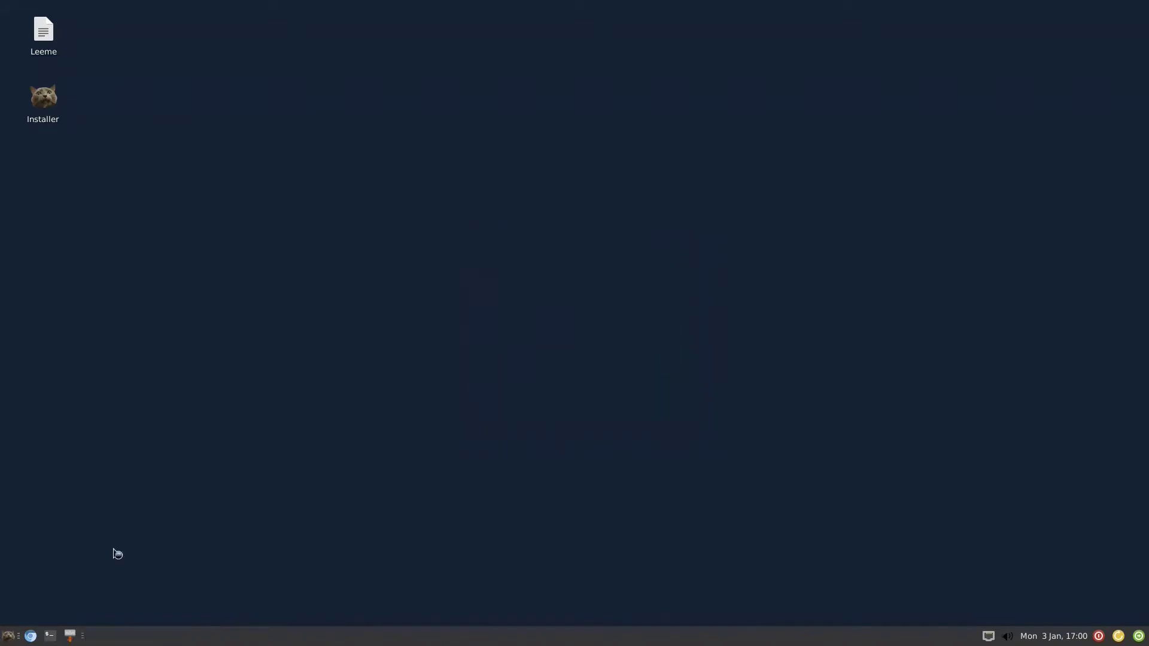
pyautogui.click(9, 635)
pyautogui.moveTo(59, 518)
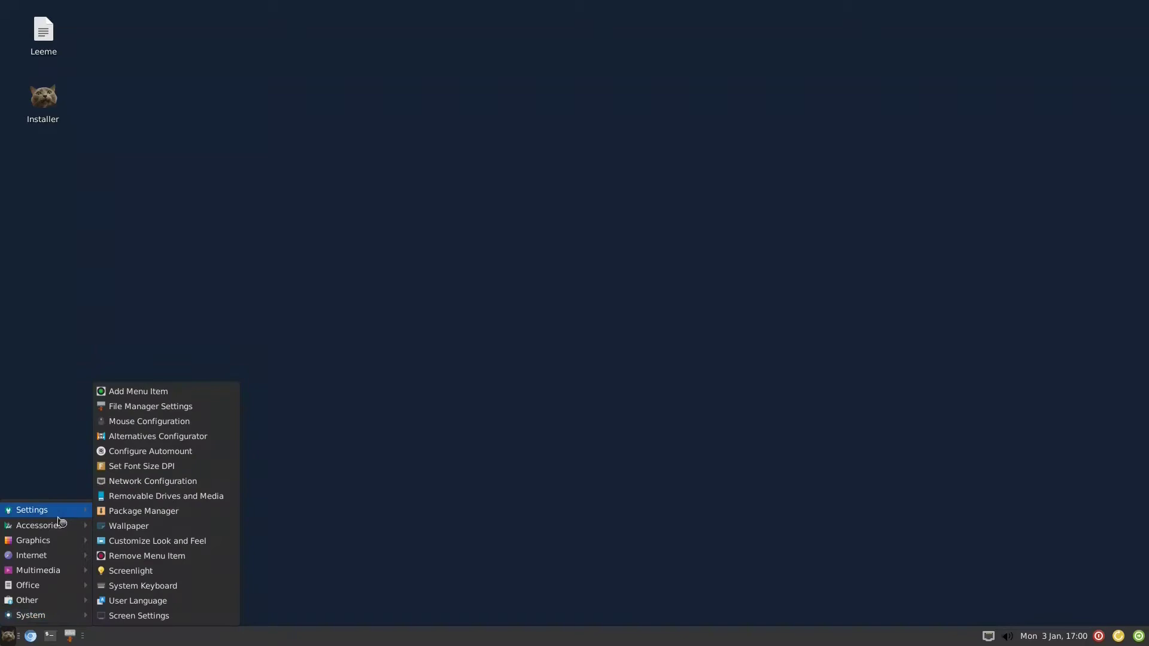
pyautogui.click(61, 426)
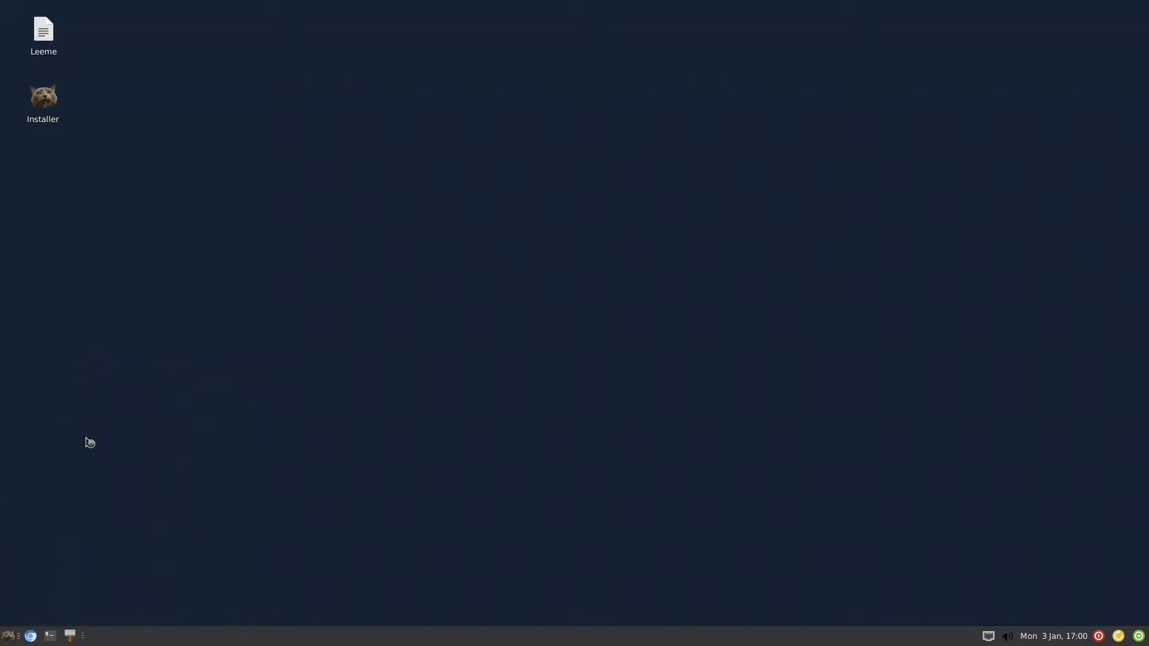
pyautogui.click(9, 637)
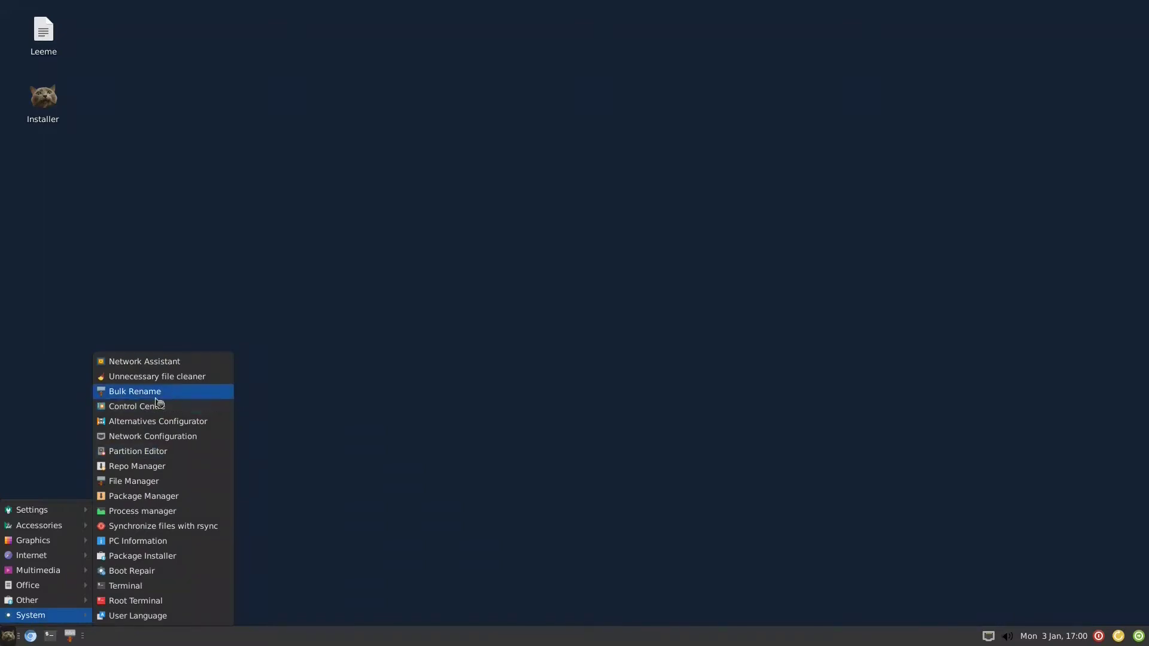
pyautogui.click(155, 486)
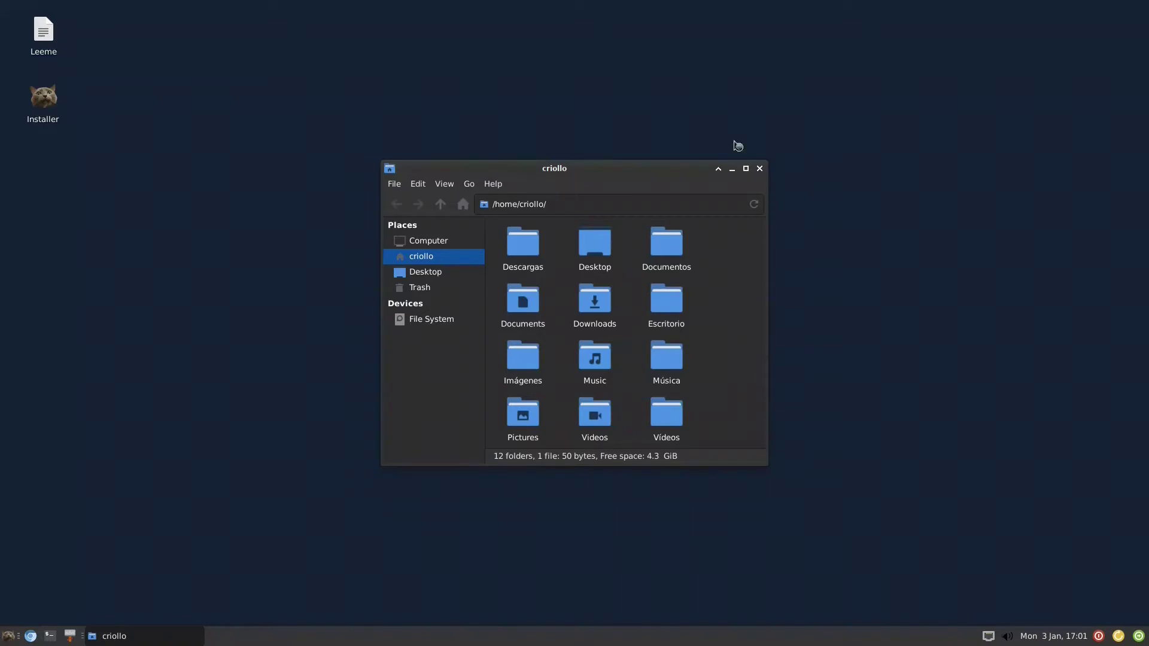
pyautogui.click(759, 168)
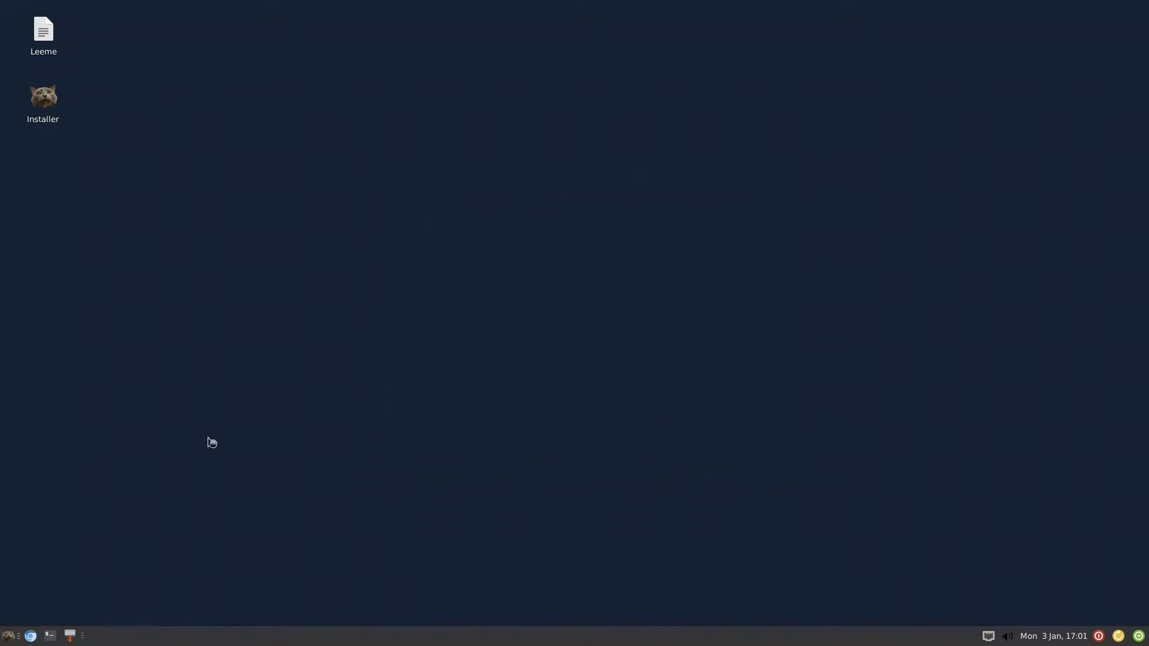
pyautogui.click(9, 635)
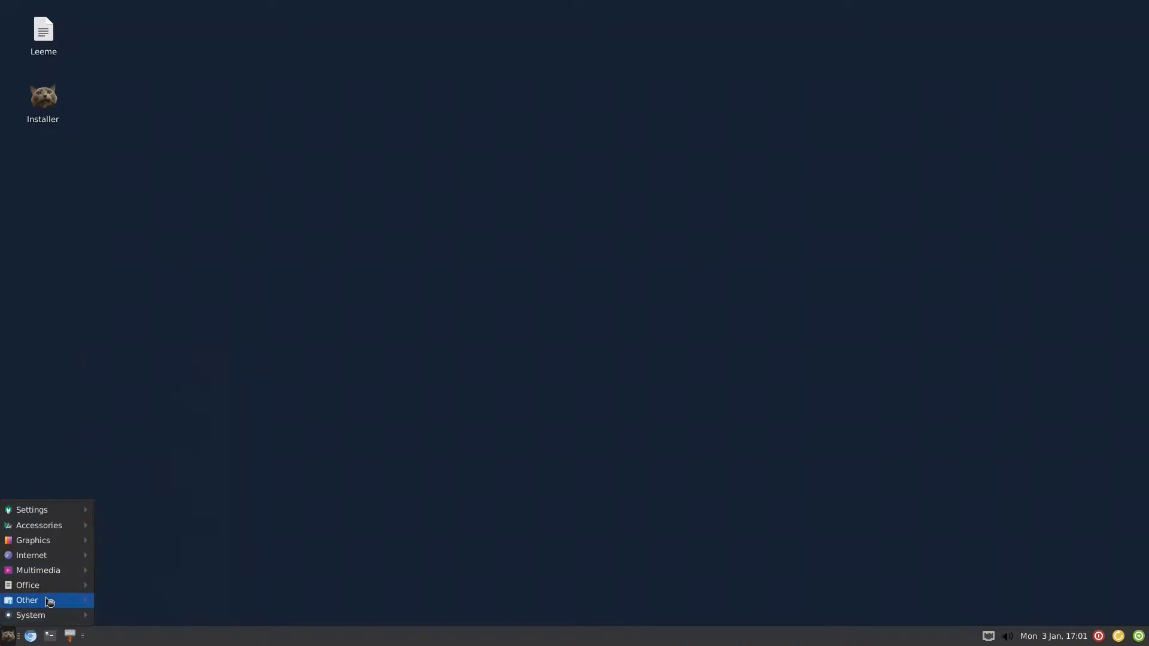
pyautogui.click(121, 557)
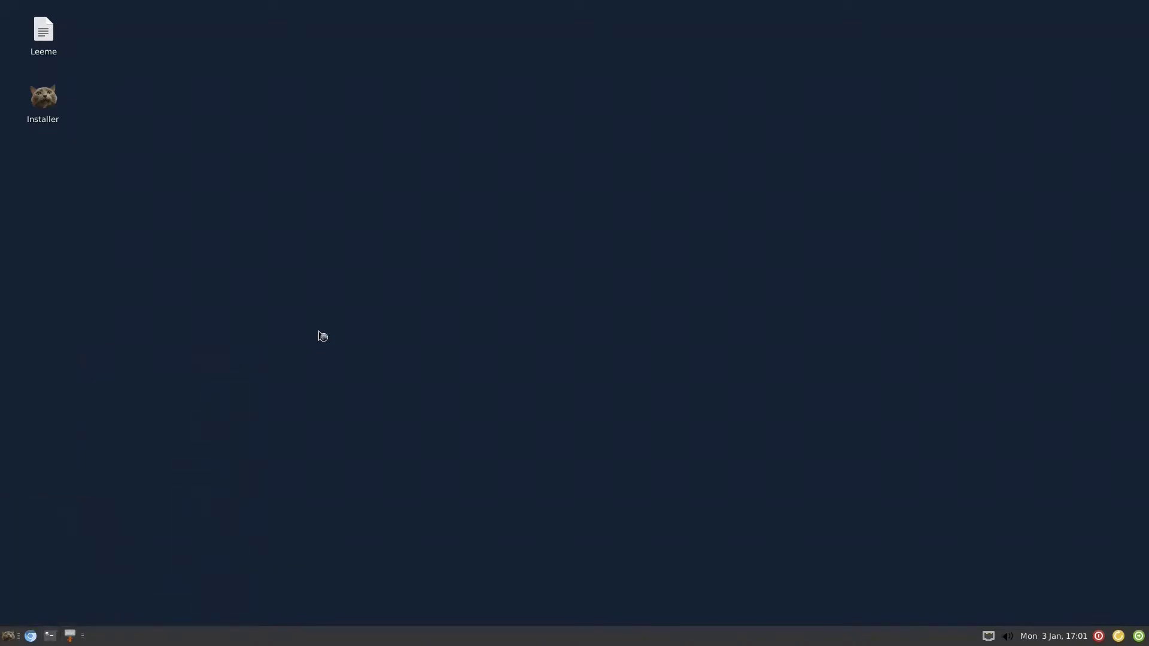
pyautogui.click(53, 638)
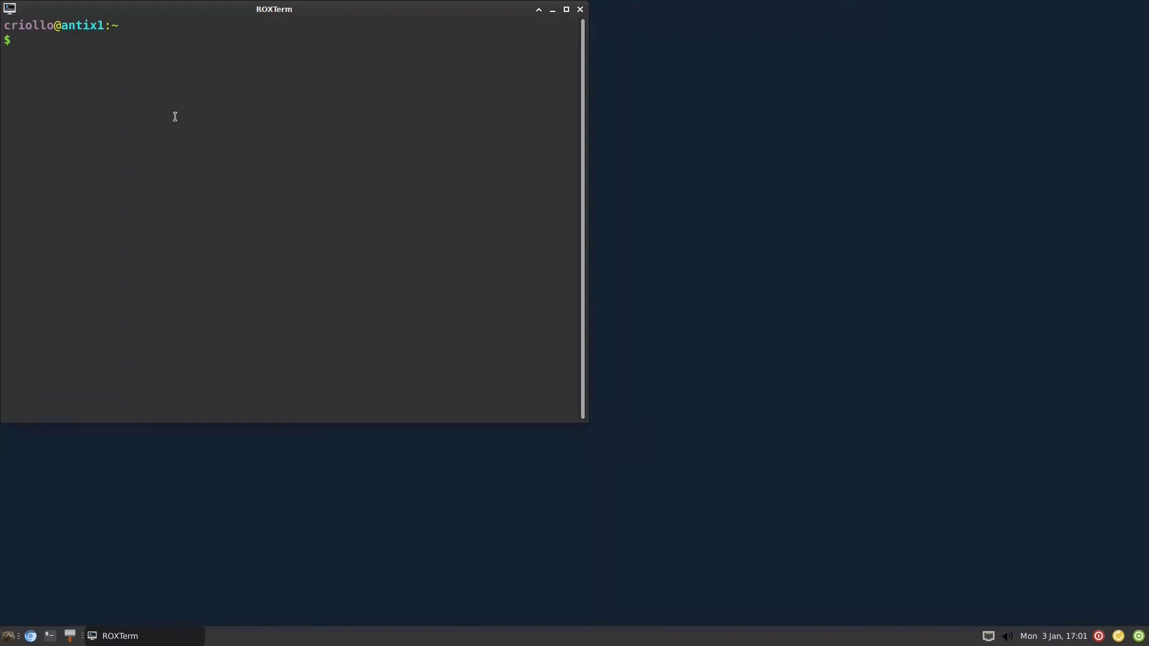
pyautogui.write('top')
pyautogui.press('Return')
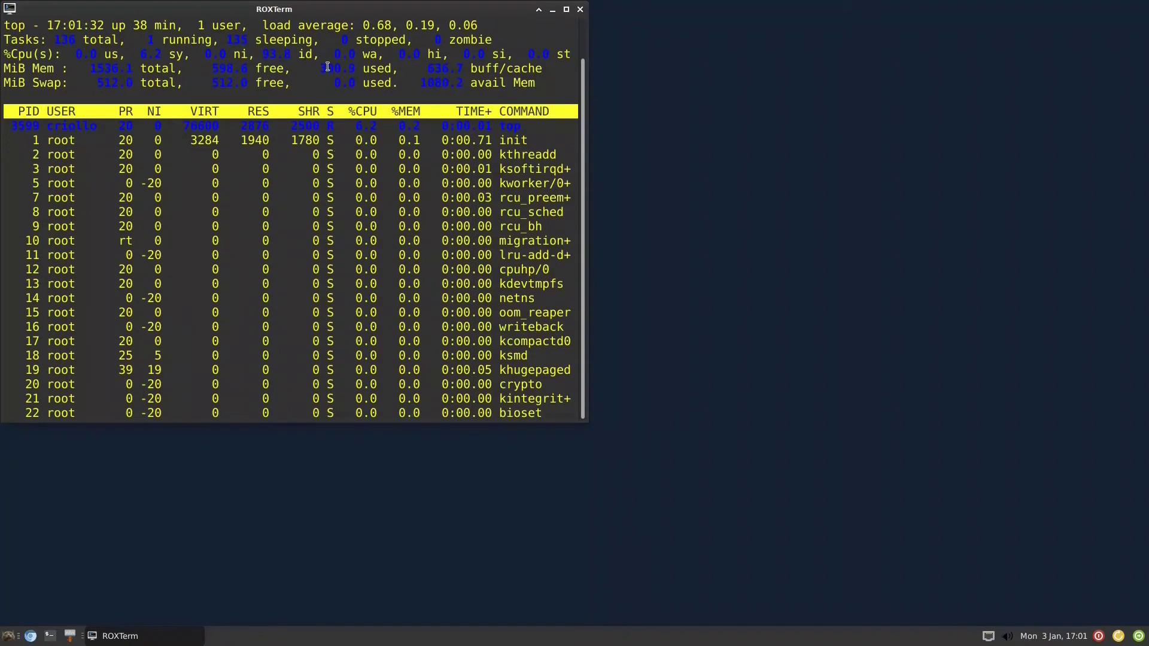
pyautogui.moveTo(319, 68); pyautogui.dragTo(352, 55)
pyautogui.click(351, 55)
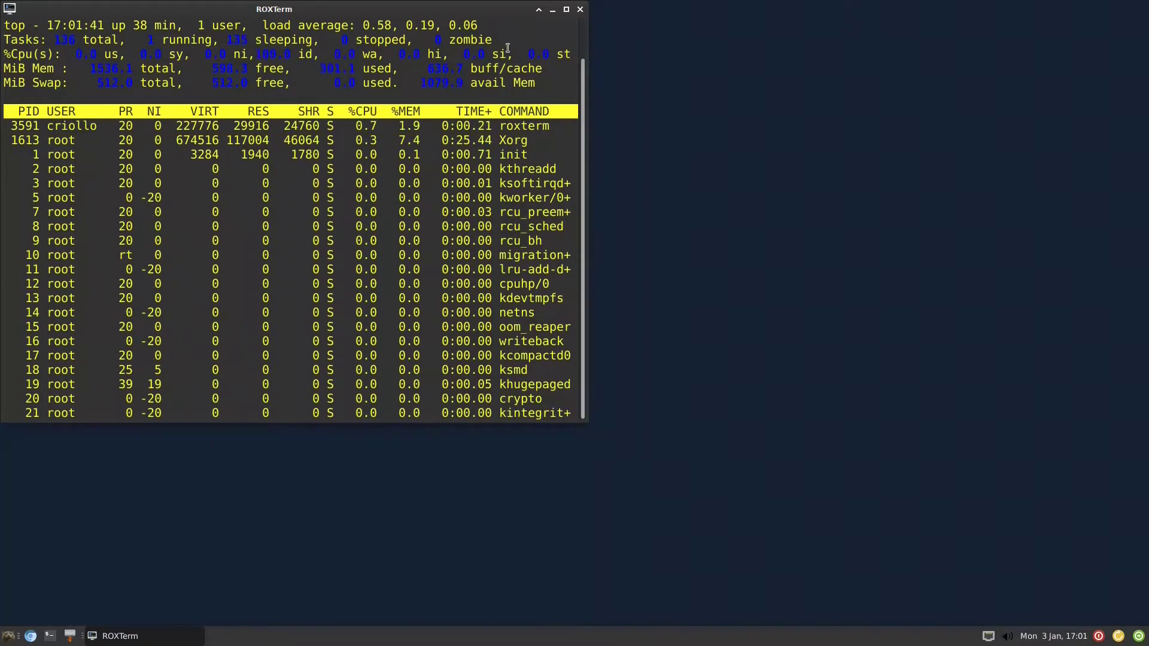
pyautogui.click(580, 10)
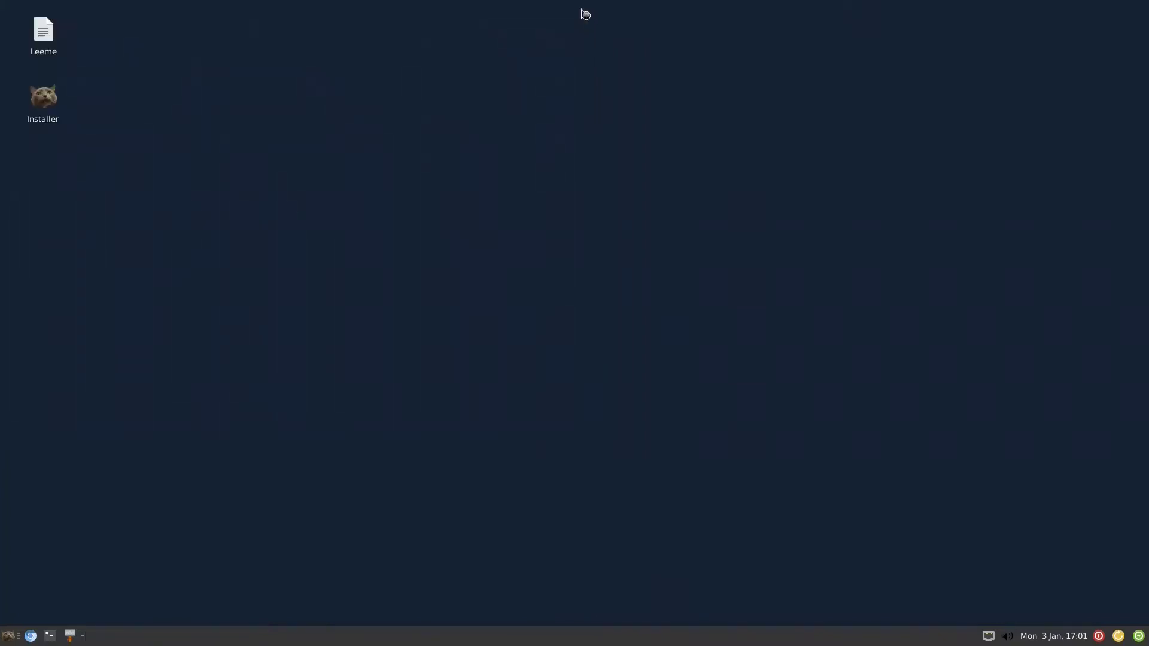
# - Browse the application menu's Settings, Other and System categories until System lists Control Centre
pyautogui.click(8, 637)
pyautogui.moveTo(41, 615)
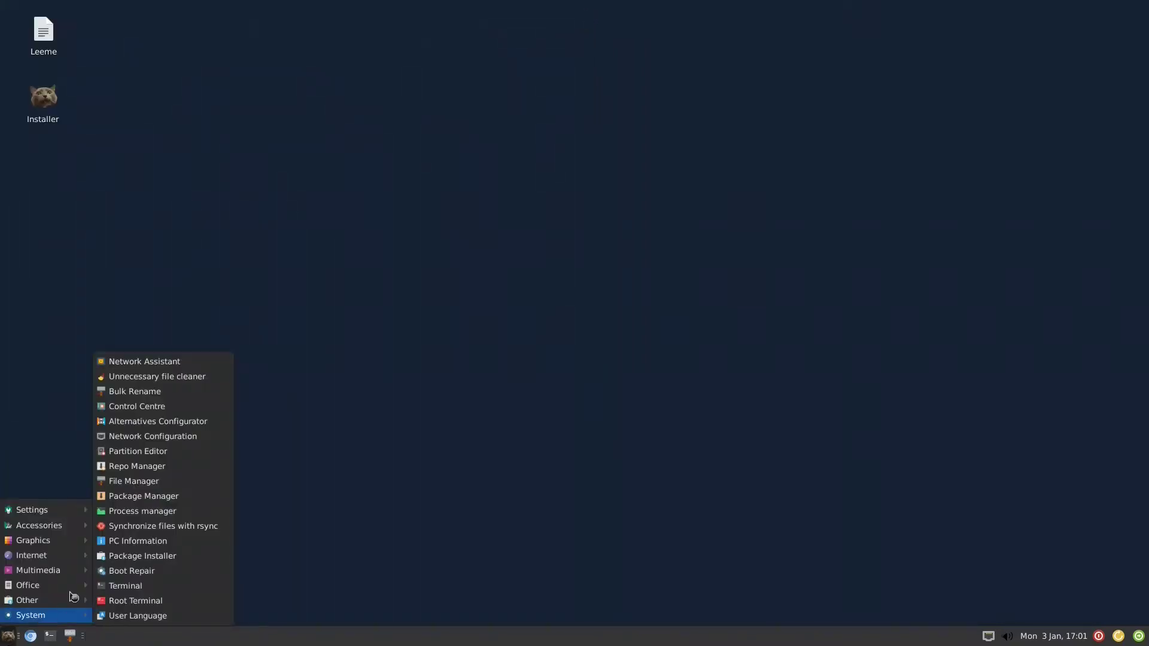
pyautogui.click(69, 615)
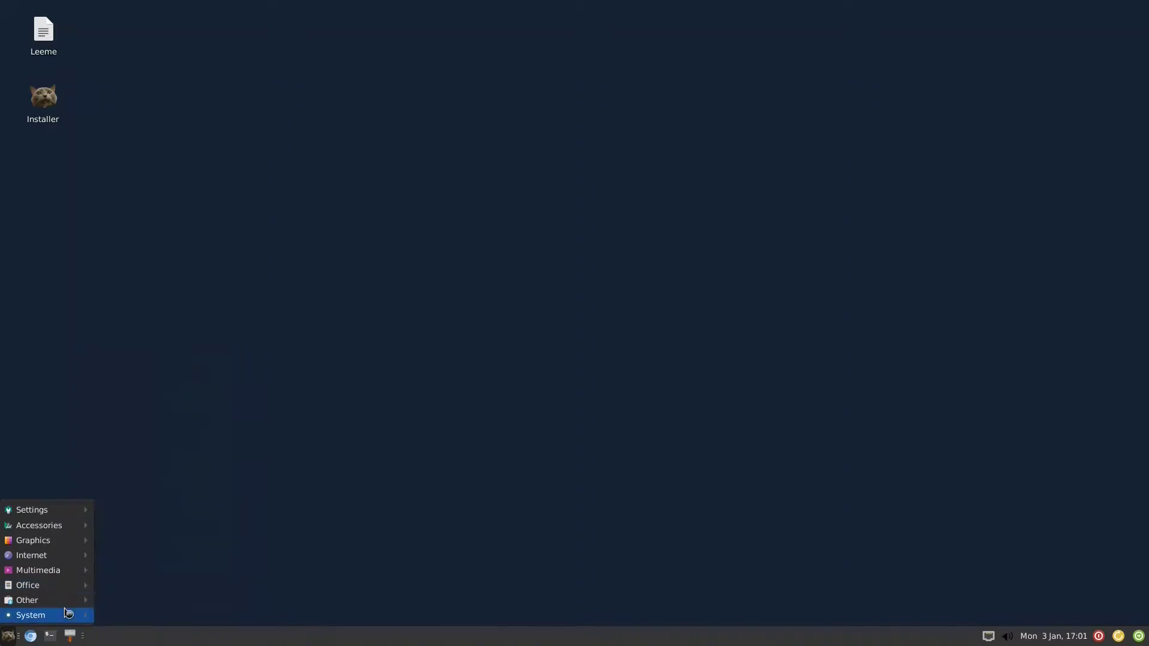
pyautogui.moveTo(69, 615)
pyautogui.click(407, 417)
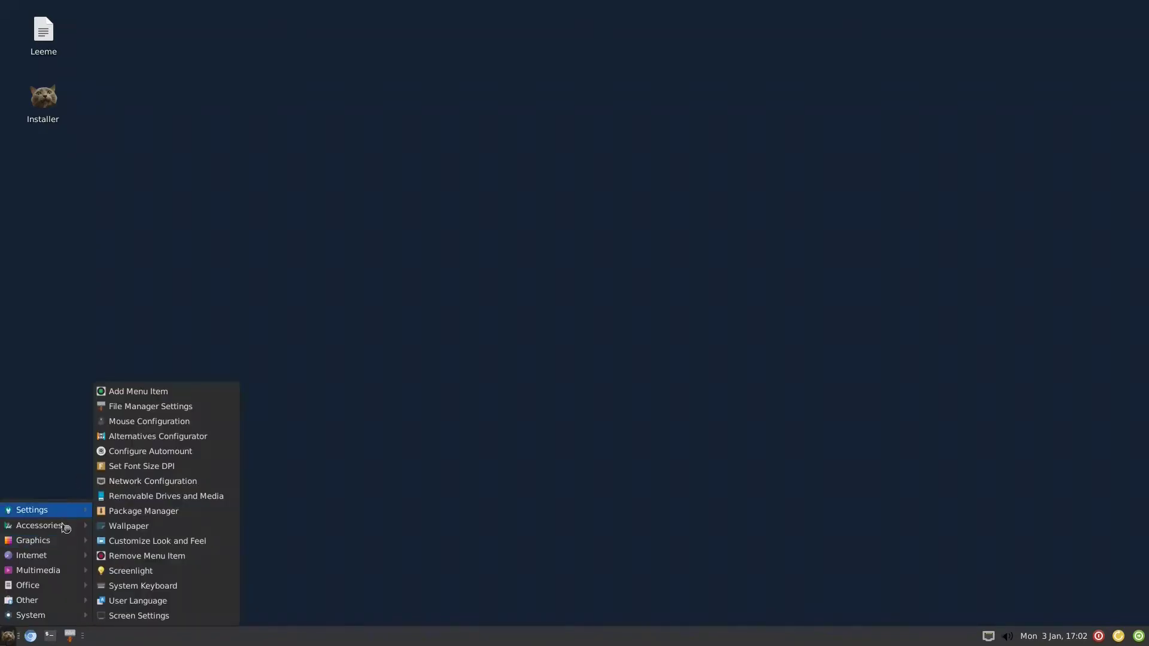
pyautogui.moveTo(62, 538)
pyautogui.moveTo(51, 605)
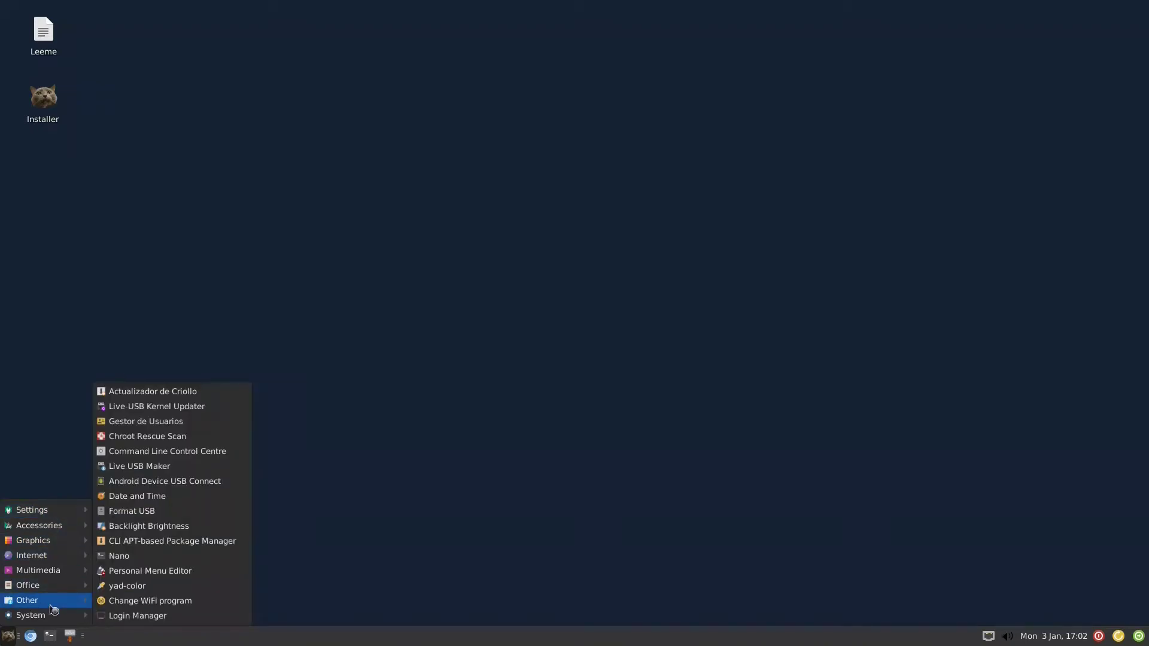
pyautogui.moveTo(78, 510)
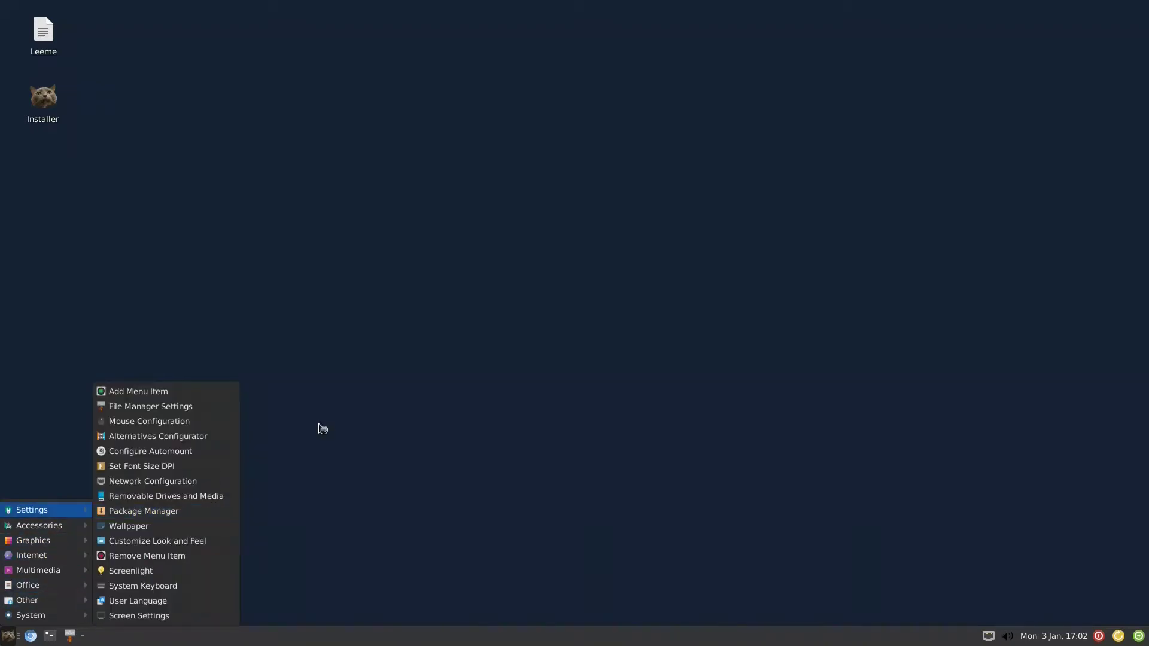
pyautogui.click(355, 410)
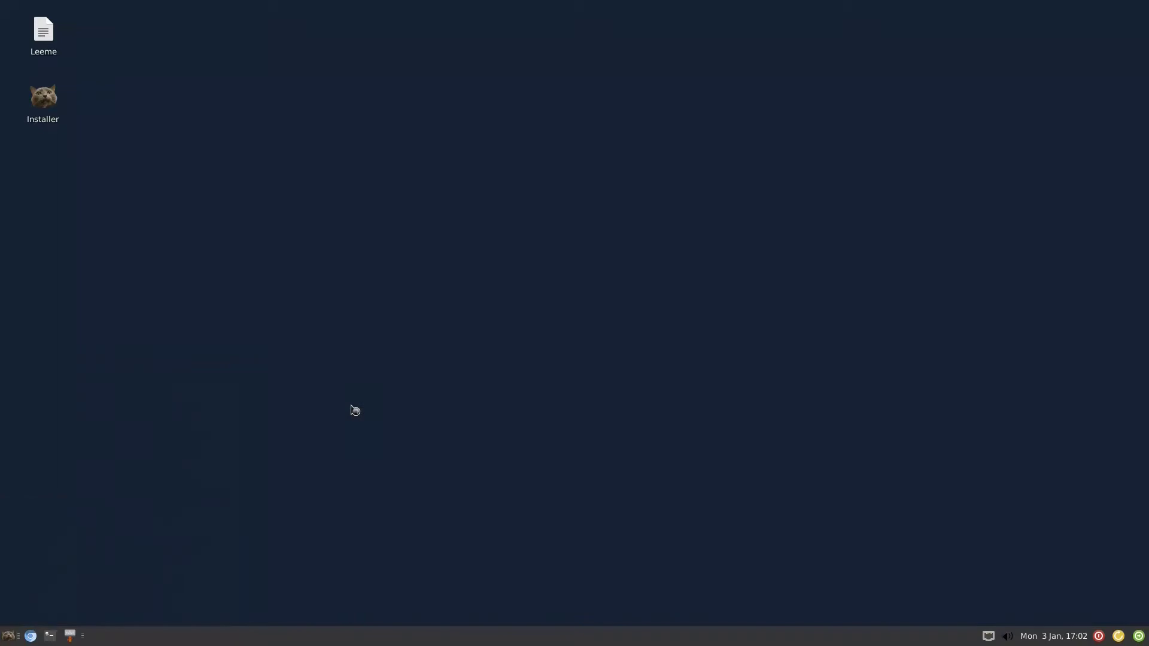
pyautogui.click(9, 637)
pyautogui.moveTo(44, 615)
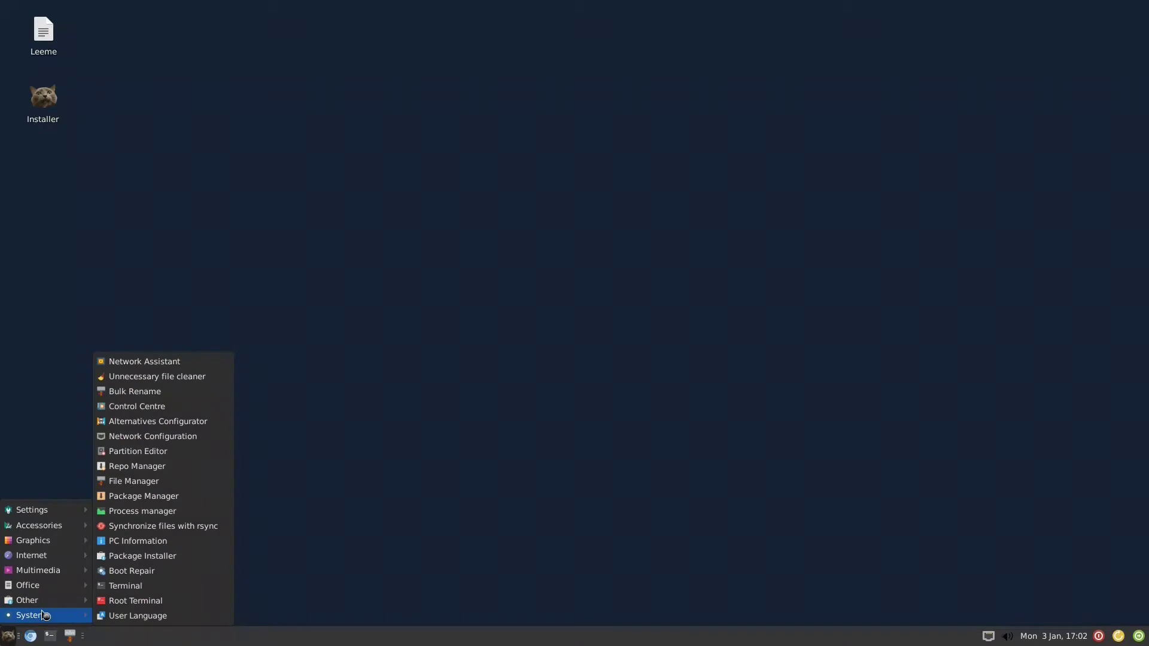
# - Open Control Centre's Software Package Installer and expand Desktop Environment to view KDE5
pyautogui.click(158, 414)
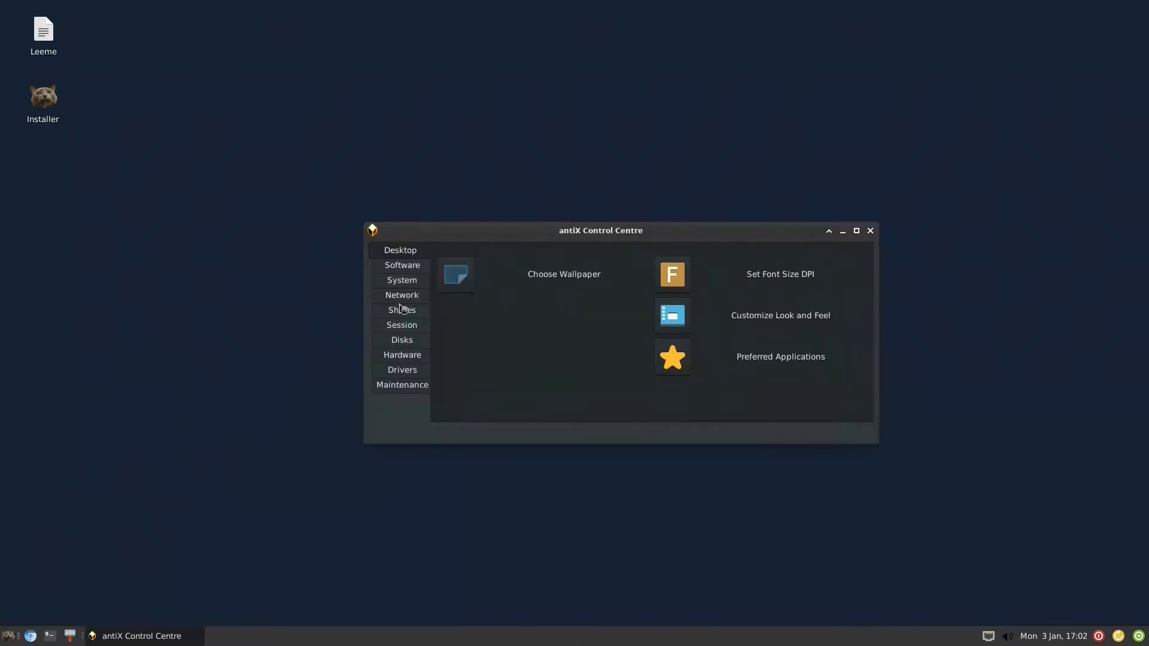
pyautogui.click(410, 268)
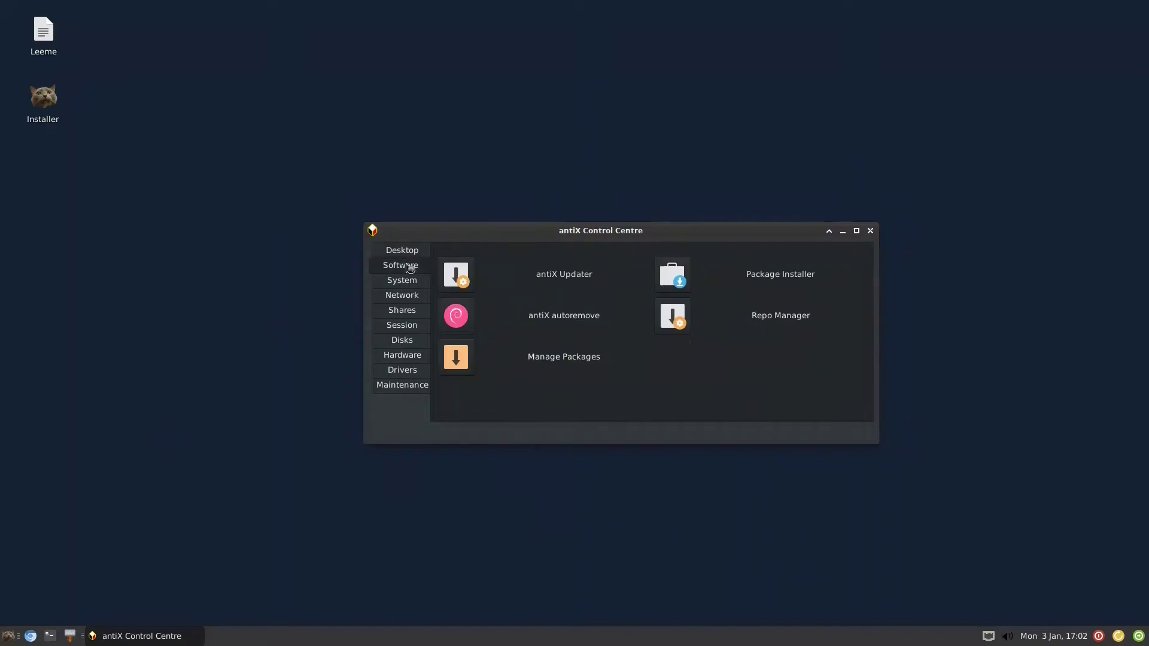
pyautogui.click(680, 280)
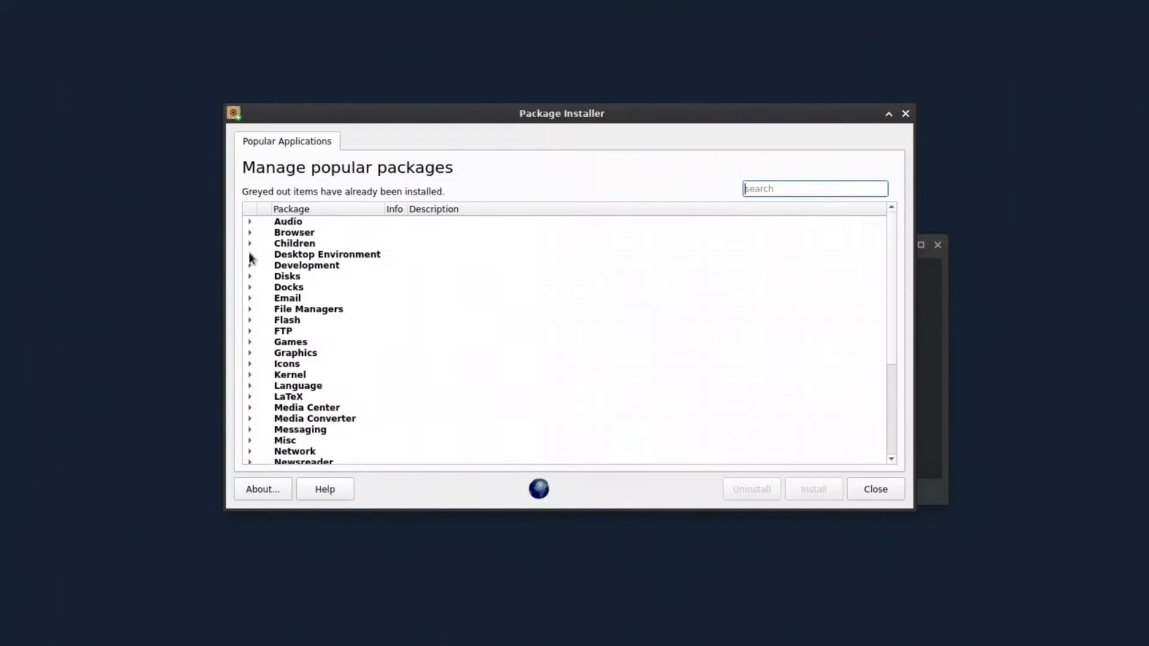
pyautogui.click(249, 256)
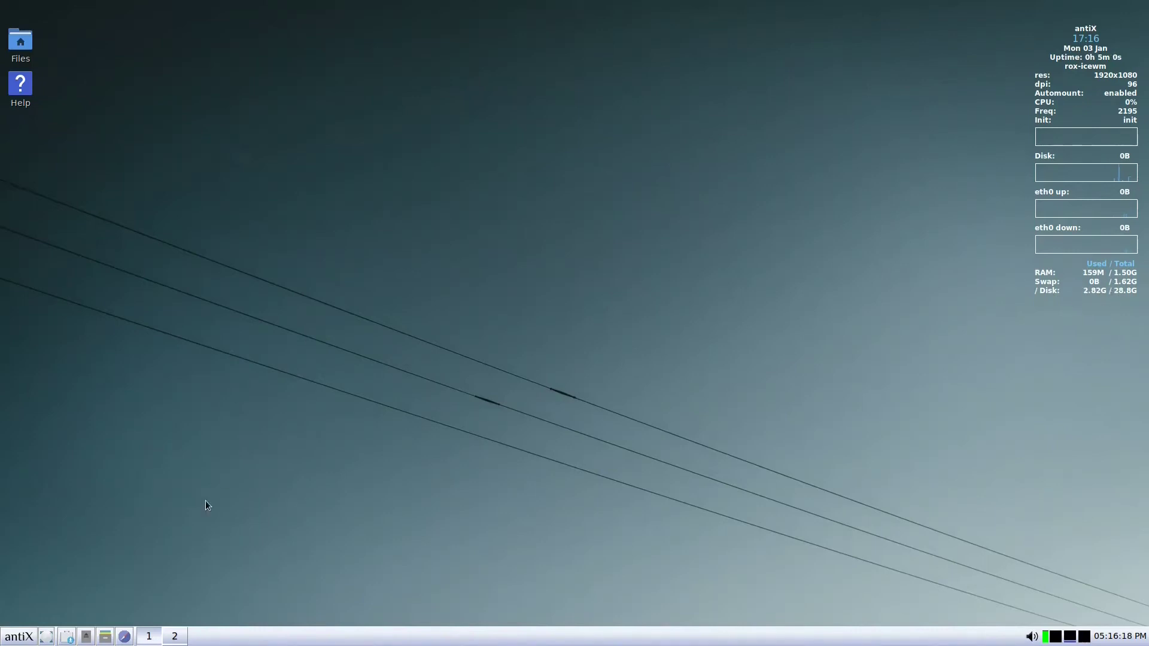
# - Launch Control Centre from the desktop right-click menu and show its Software tab
pyautogui.rightClick(465, 267)
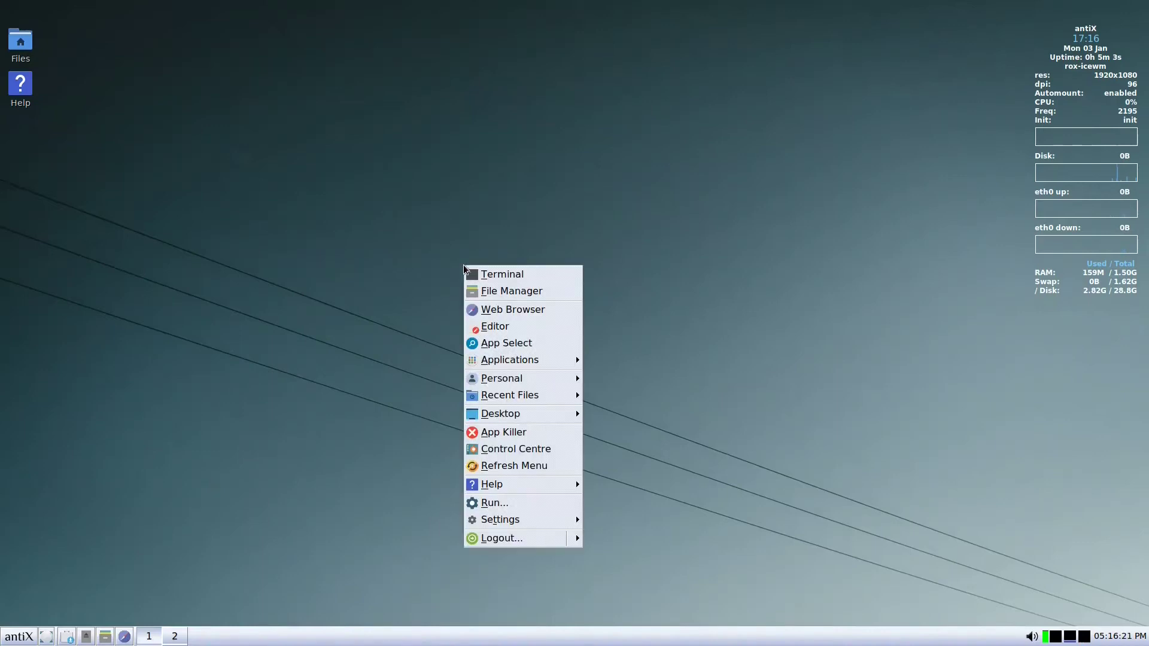
pyautogui.click(506, 448)
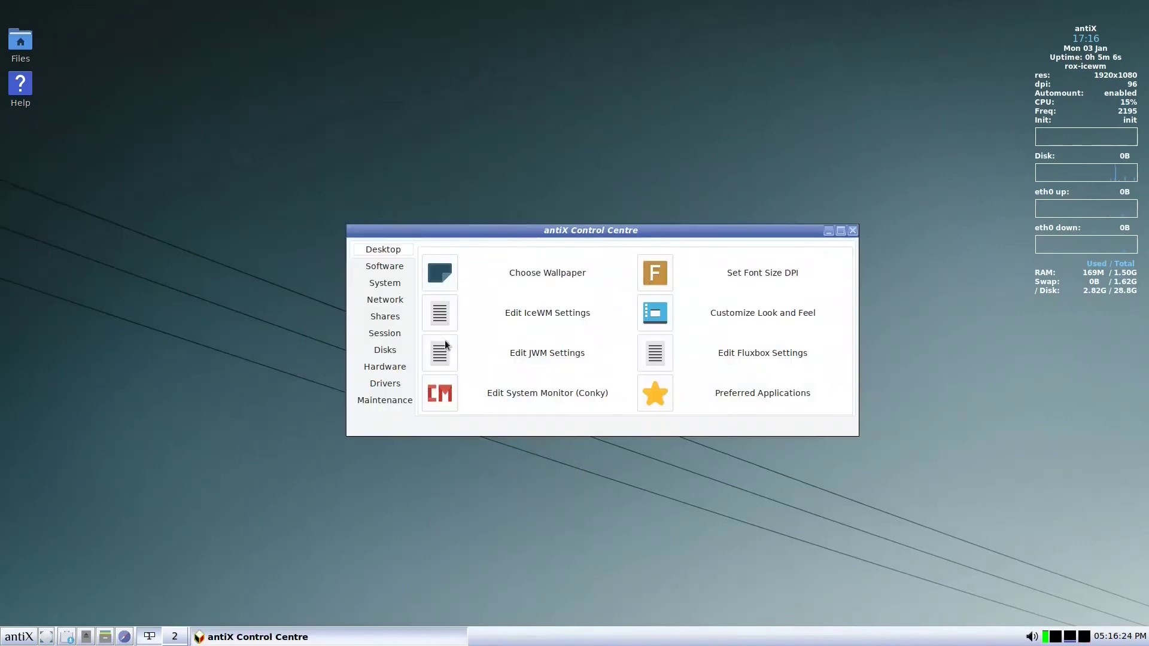
pyautogui.click(384, 268)
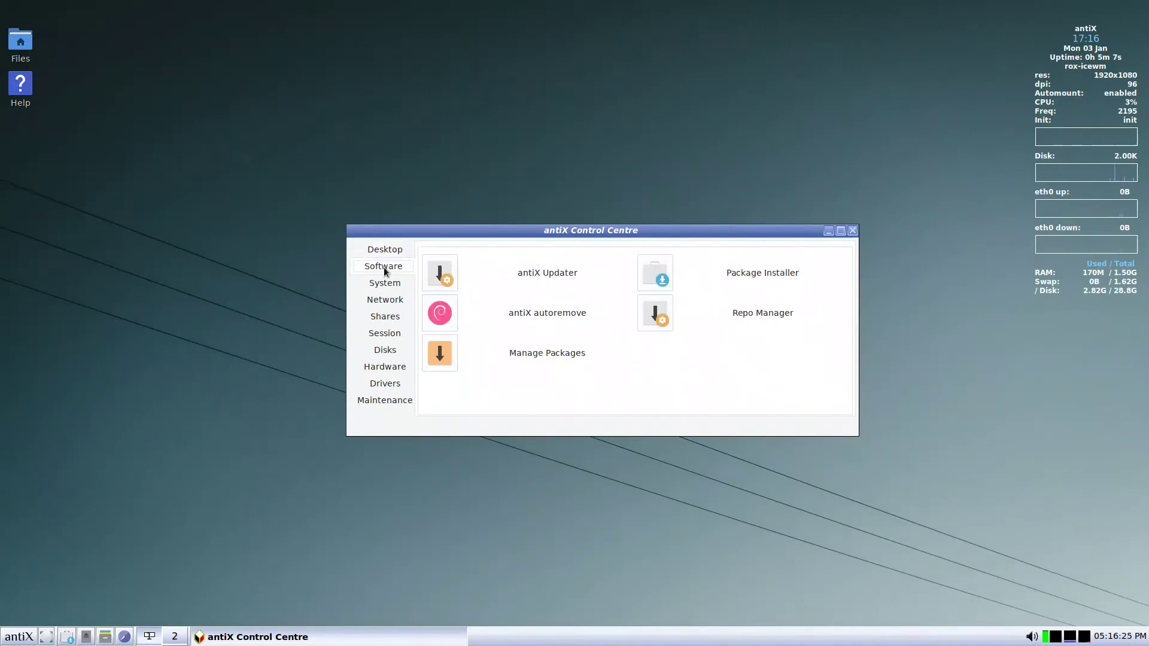
# - Tick KDE5-lite under Desktop Environment and start installing it: 328 packages, 165 MB download
pyautogui.click(657, 275)
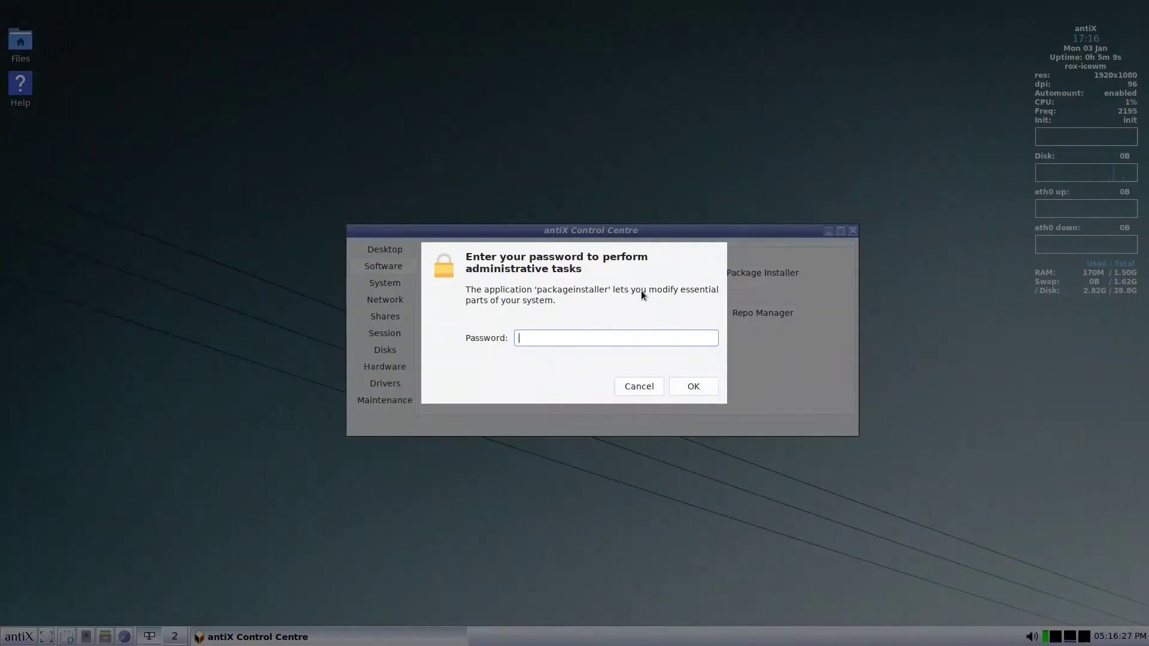
pyautogui.press('Escape')
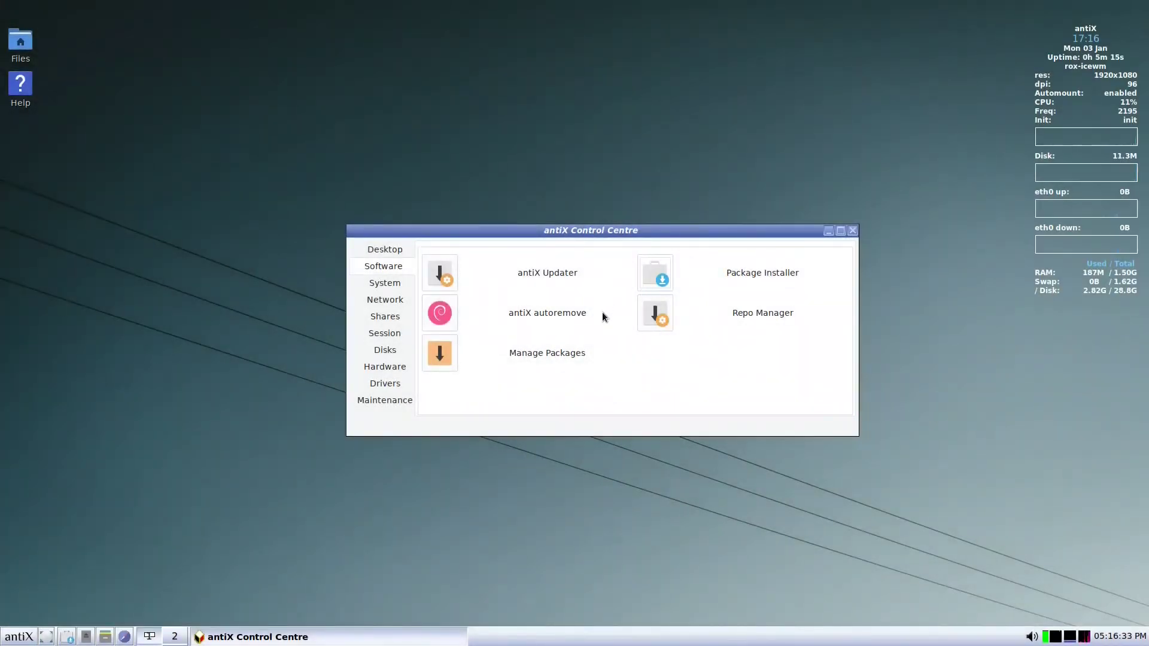
pyautogui.click(599, 350)
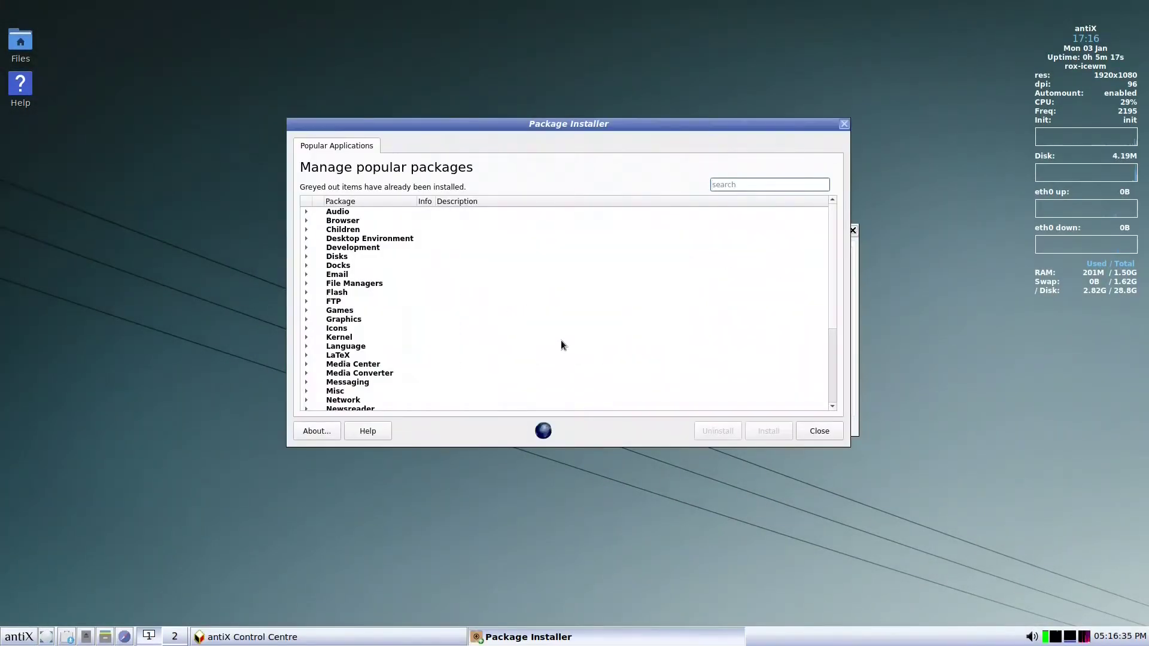
pyautogui.click(305, 238)
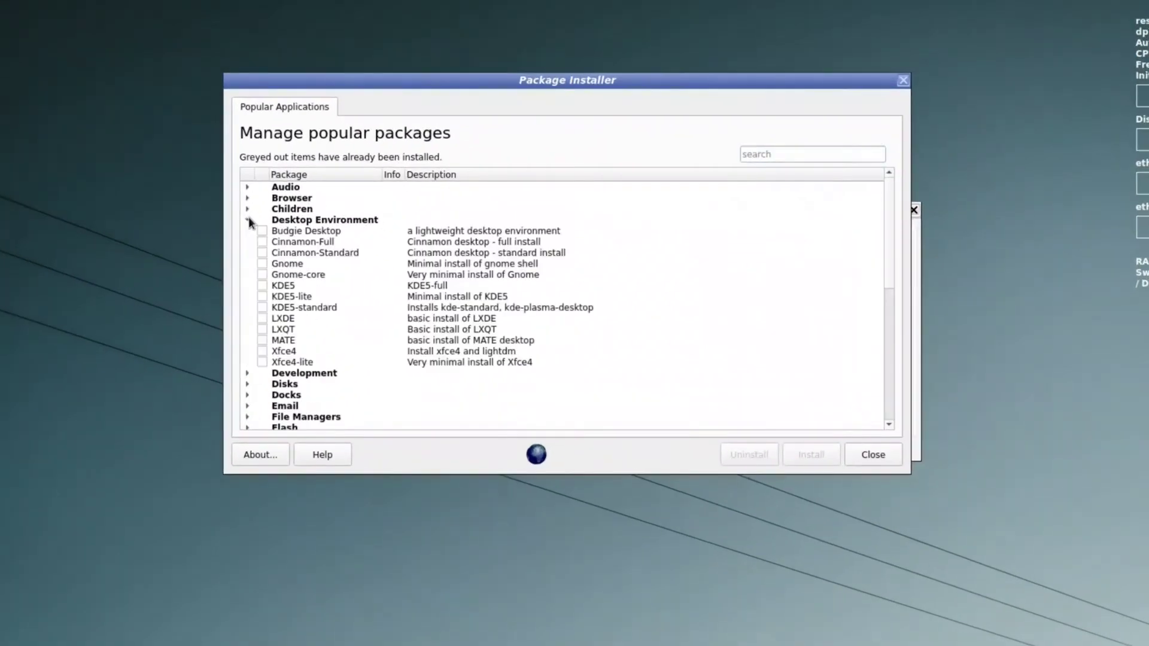
pyautogui.click(262, 296)
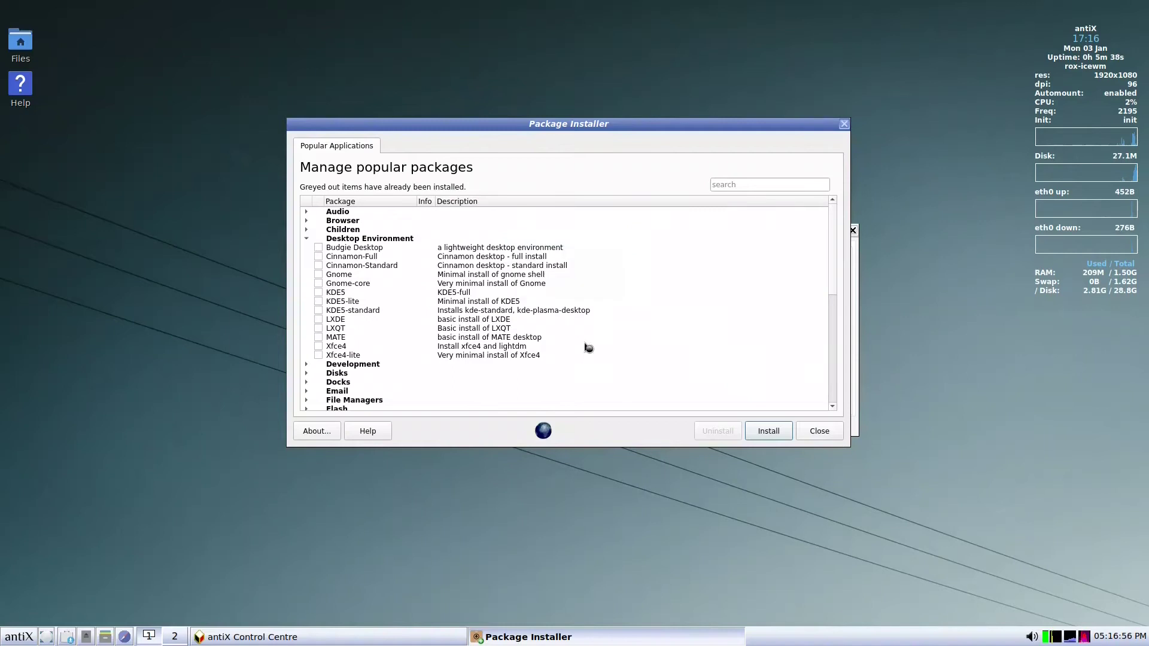
pyautogui.moveTo(270, 308); pyautogui.dragTo(554, 168)
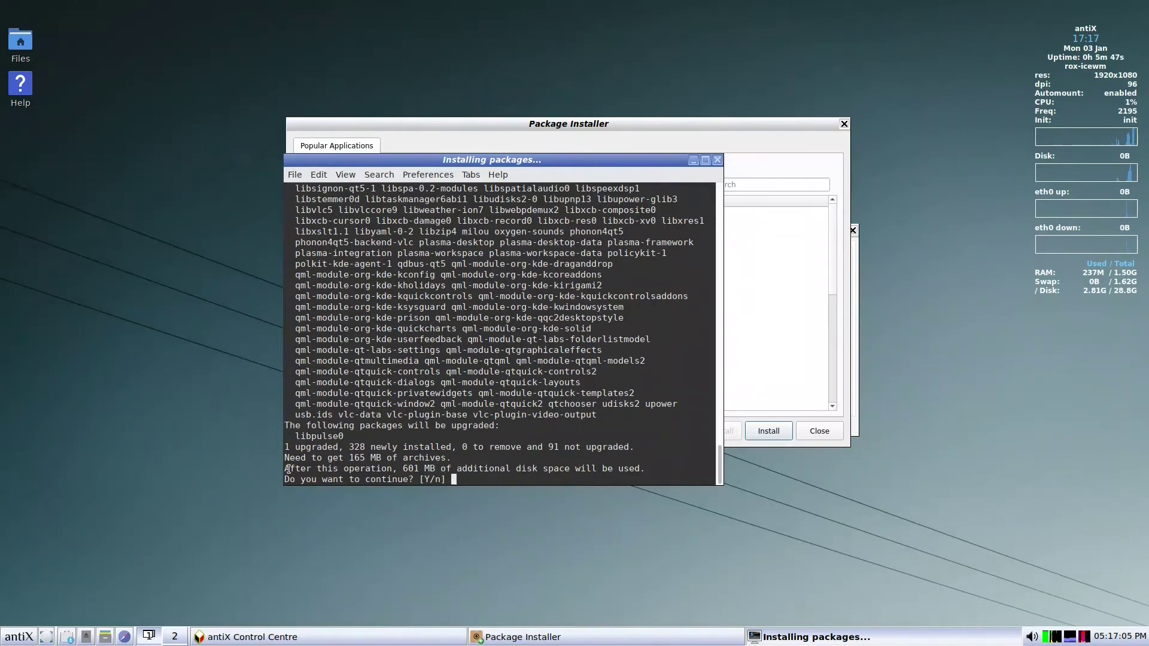
# - Confirm the KDE5-lite install with y and accept the installer's Done dialog
pyautogui.write('y')
pyautogui.press('Return')
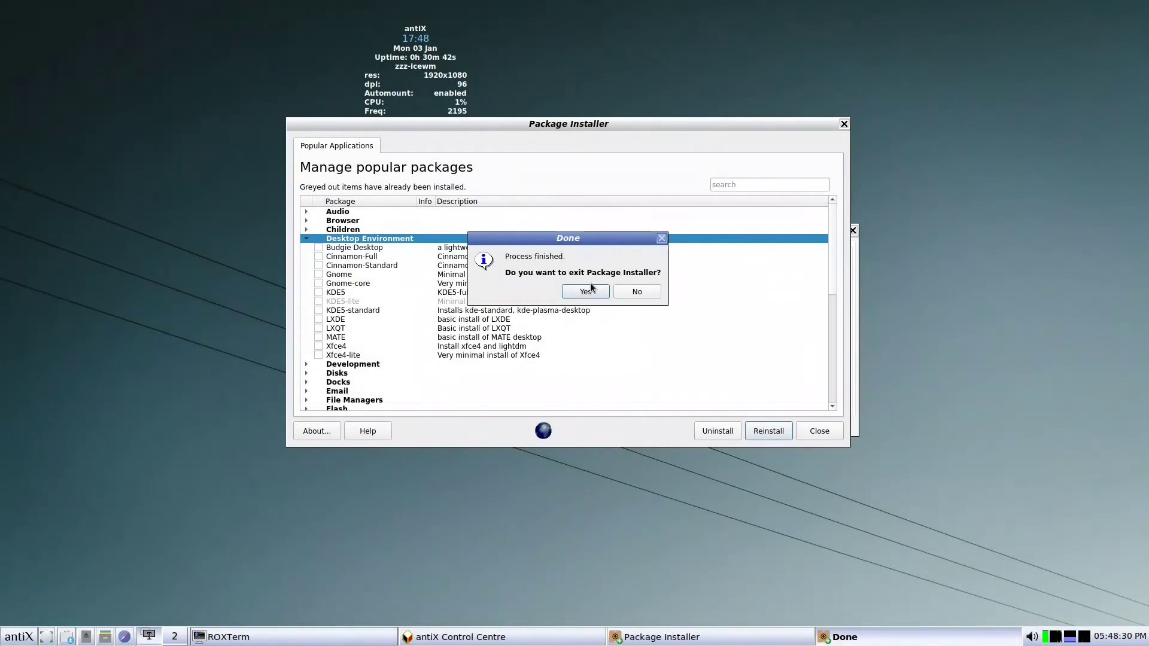
pyautogui.click(585, 291)
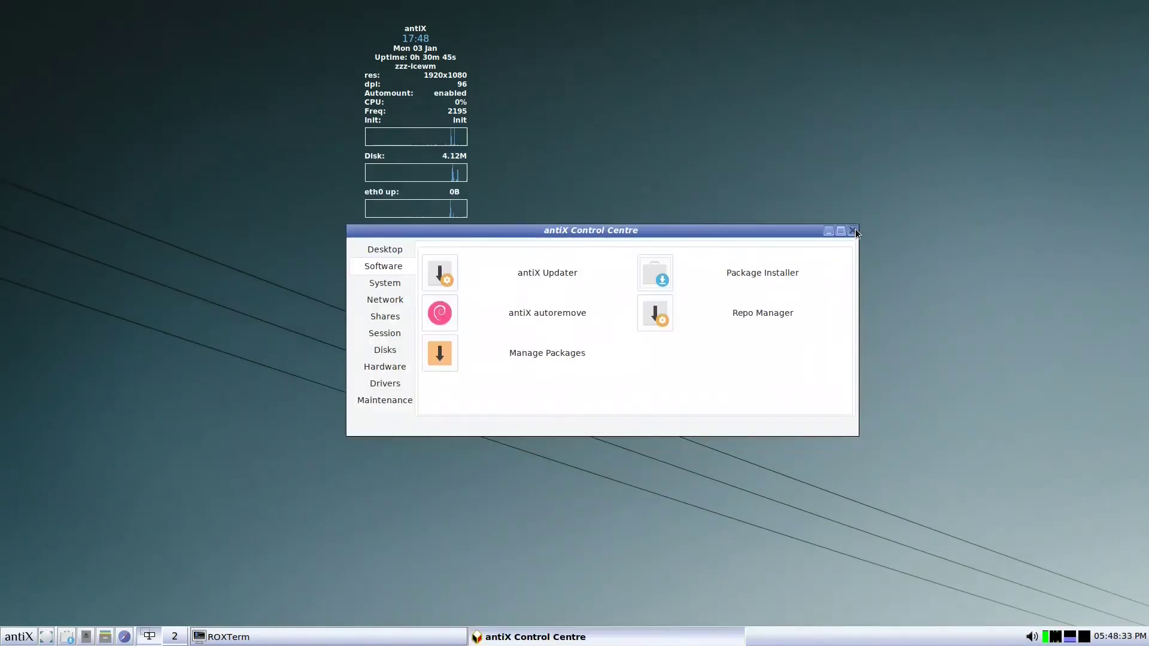
# - Close the antiX Control Centre and the ROXTerm terminal window
pyautogui.click(854, 230)
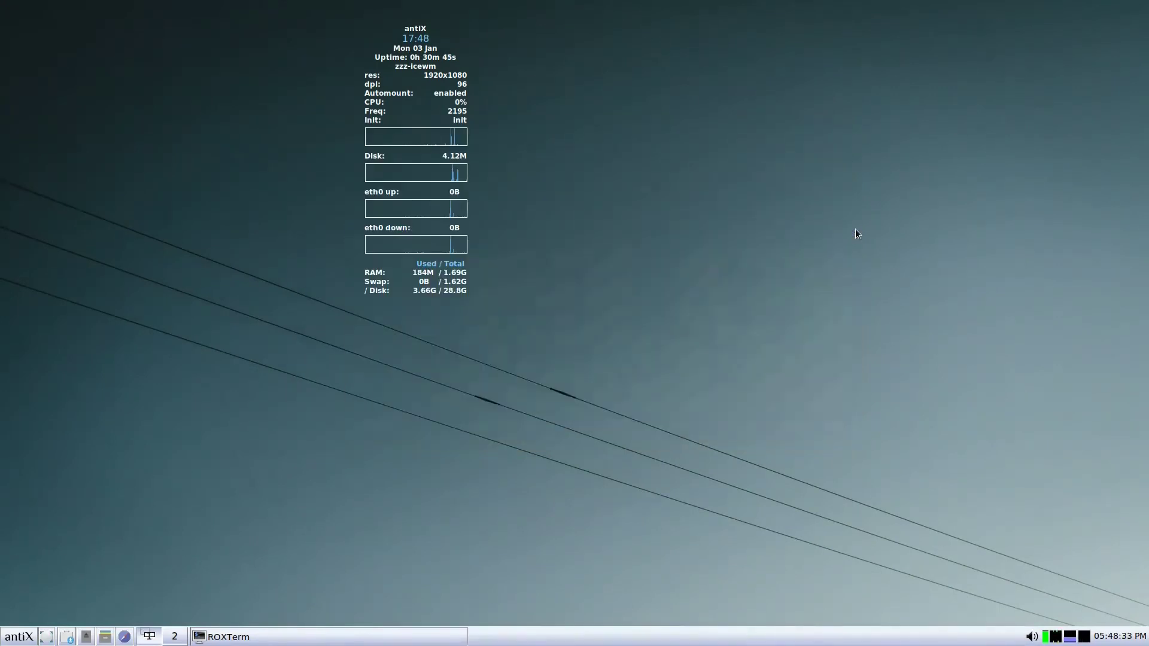
pyautogui.rightClick(319, 638)
pyautogui.click(319, 614)
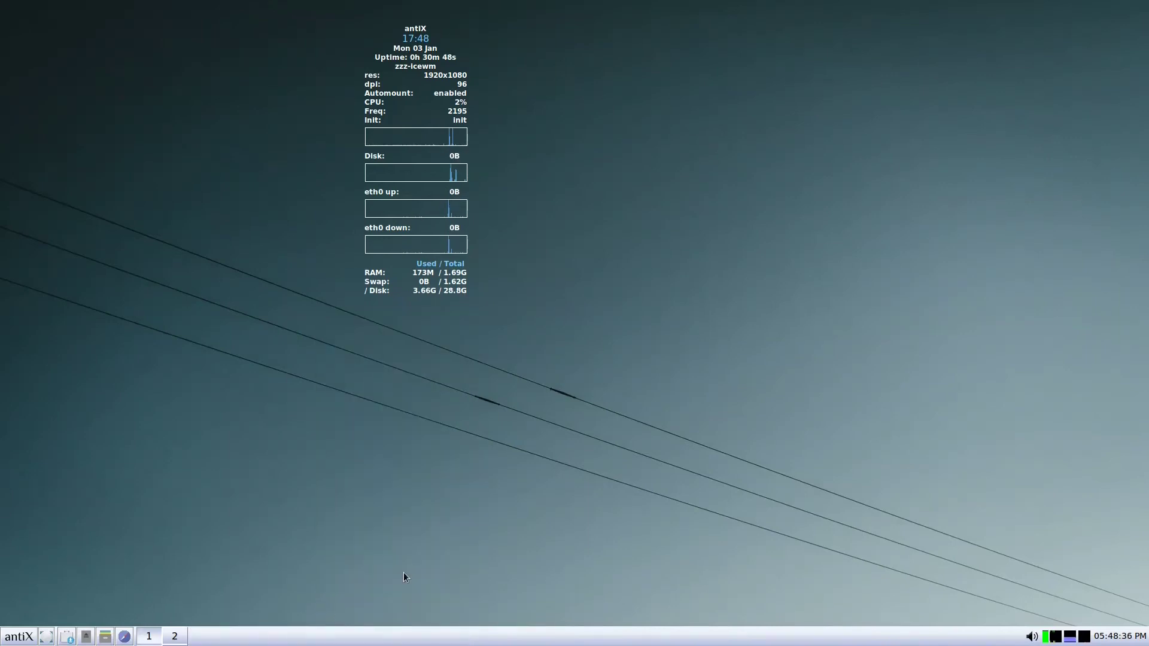
# - Log out of the IceWM session from the antiX menu
pyautogui.click(27, 634)
pyautogui.press('Return')
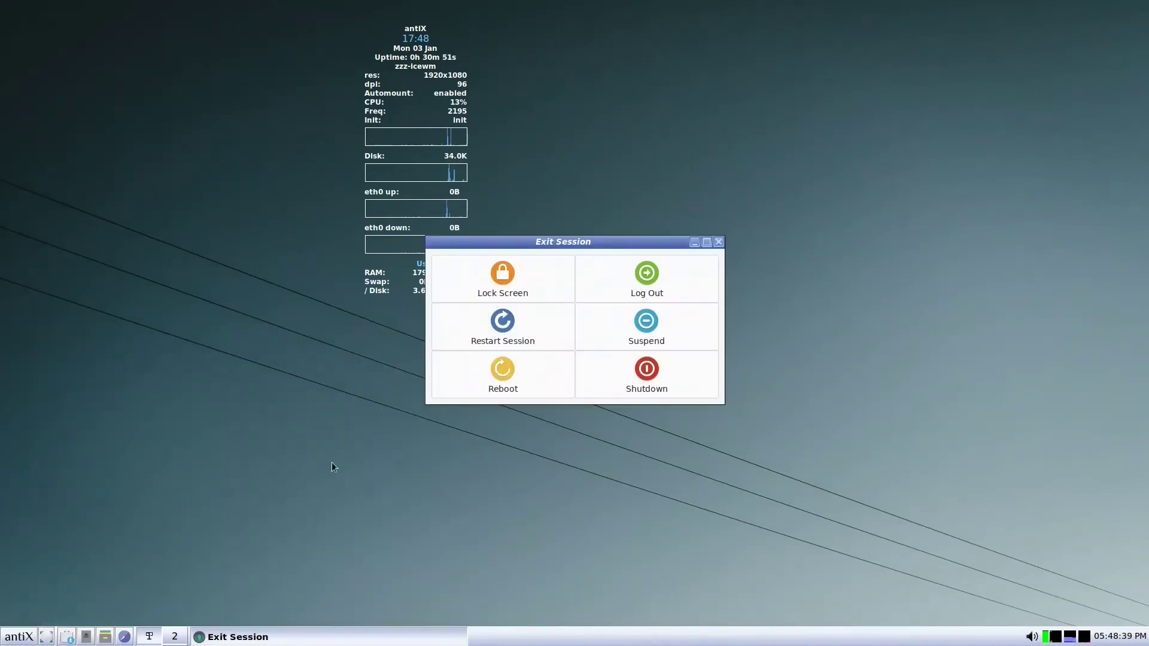
pyautogui.click(609, 352)
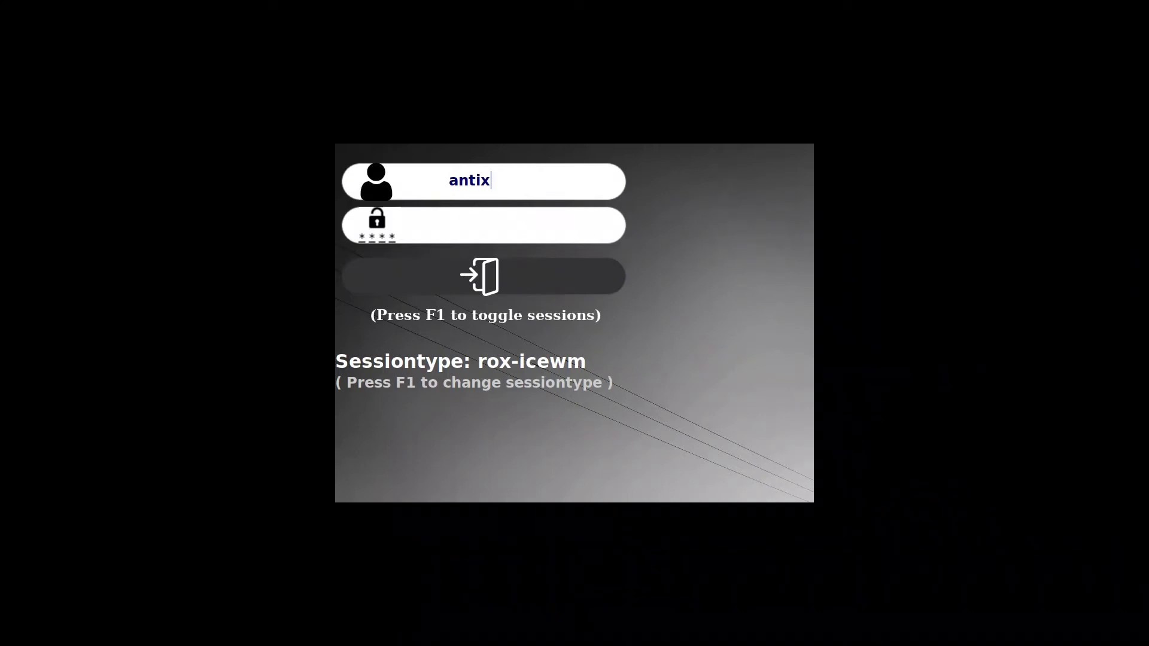
# - At the login manager, enter the password and cycle the session type with F1
pyautogui.press('Return')
pyautogui.press('F1')
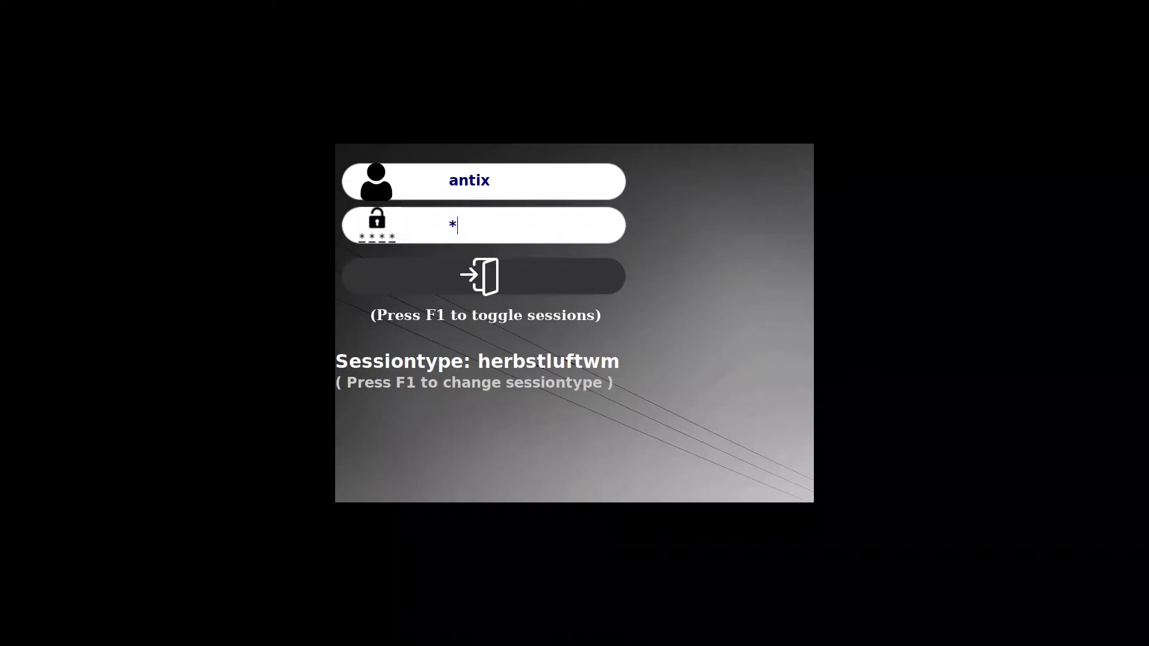
pyautogui.press('F1')
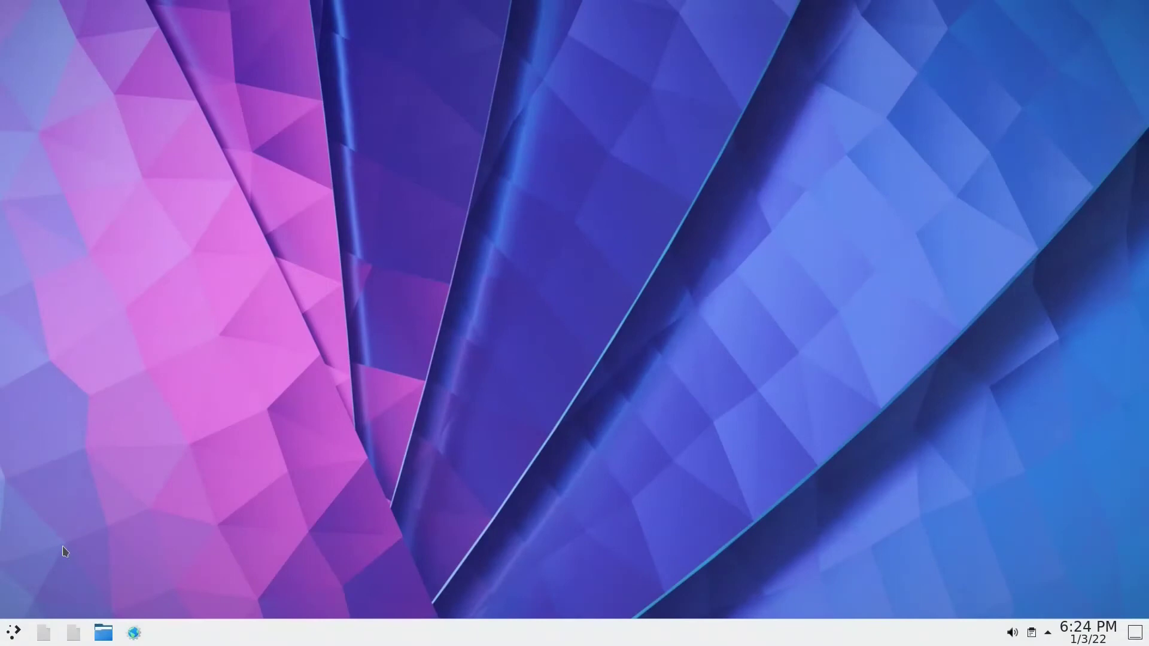
pyautogui.click(16, 632)
pyautogui.moveTo(87, 328)
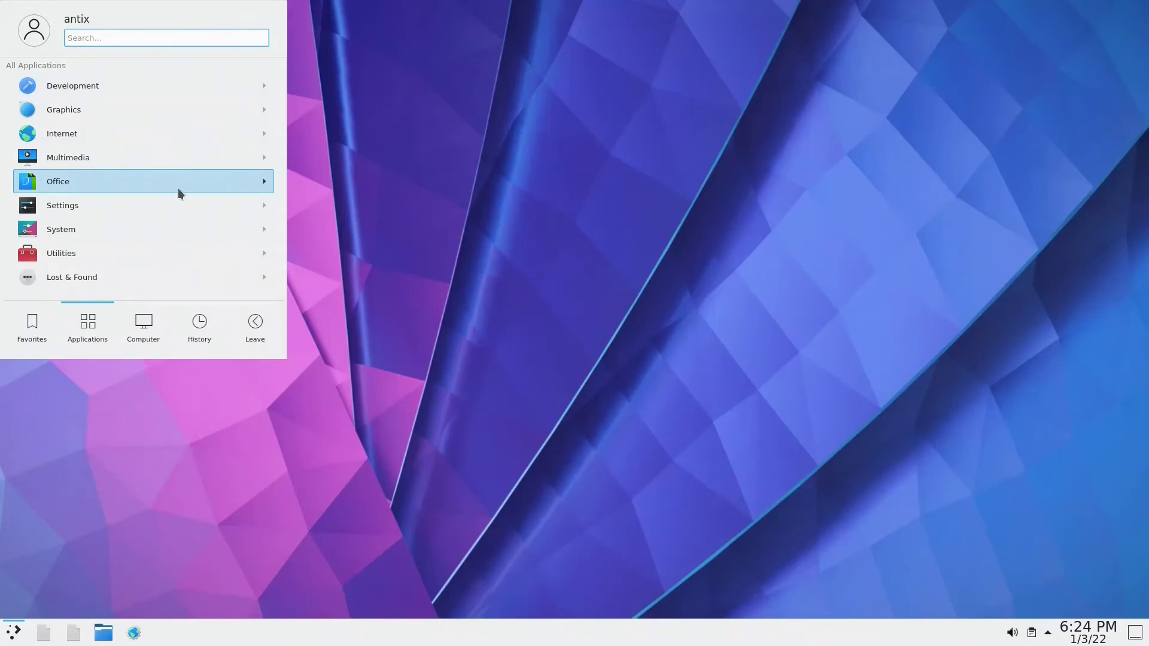
pyautogui.moveTo(43, 328)
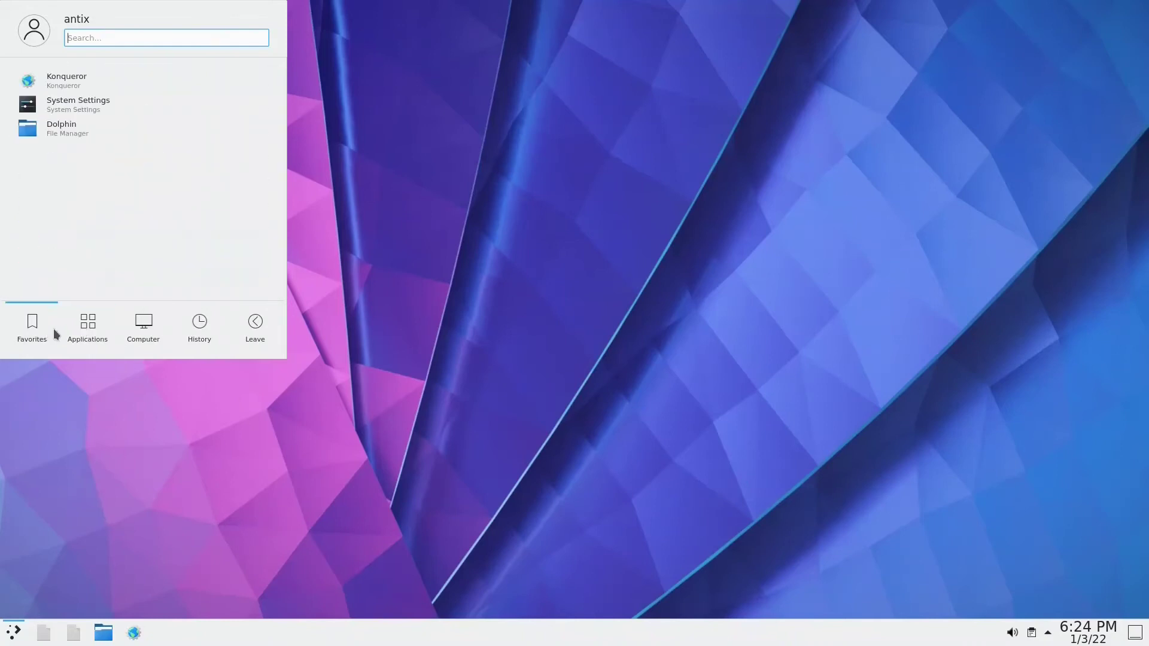
pyautogui.moveTo(242, 329)
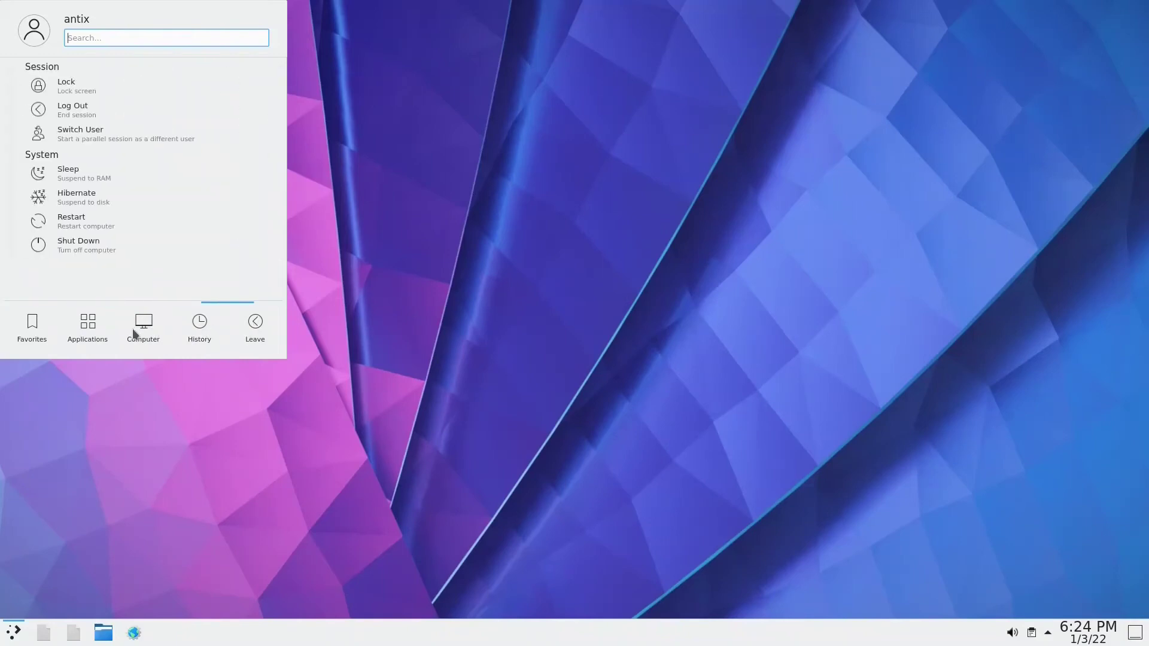
pyautogui.click(258, 366)
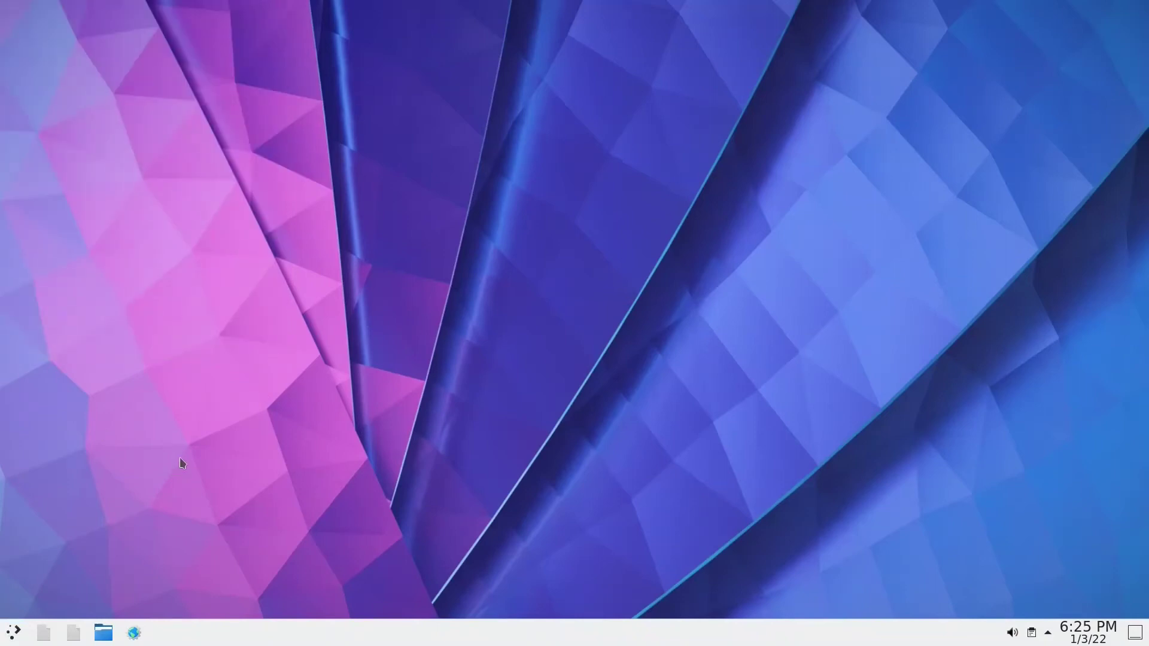
pyautogui.hotkey('alt', 'space')
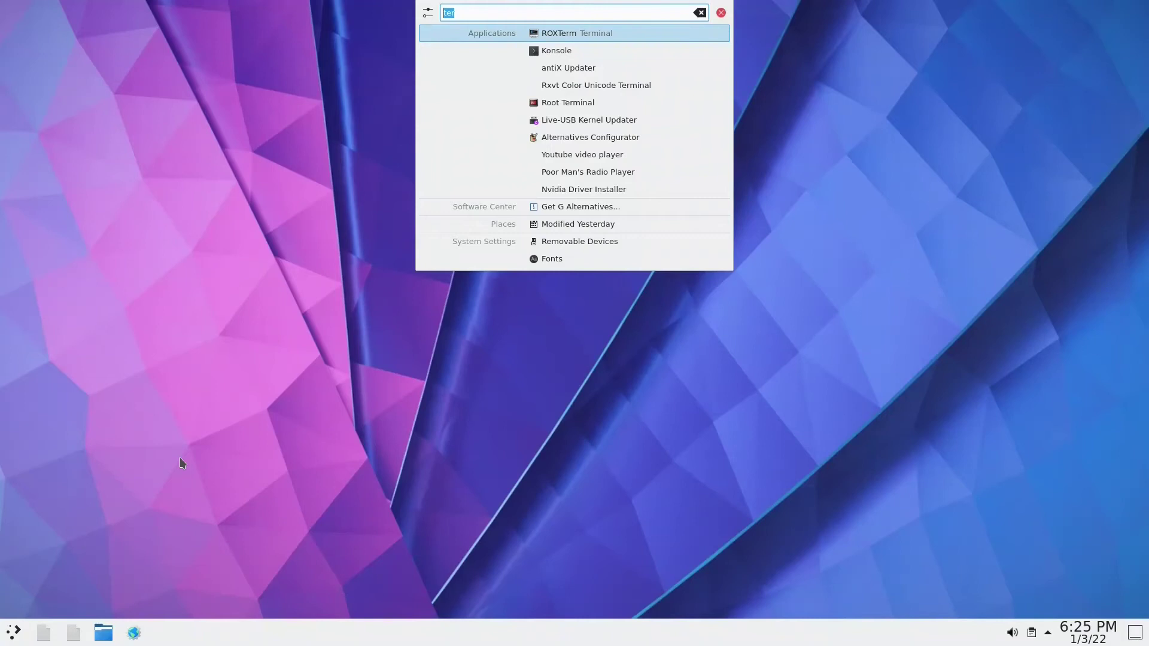
pyautogui.press('Down')
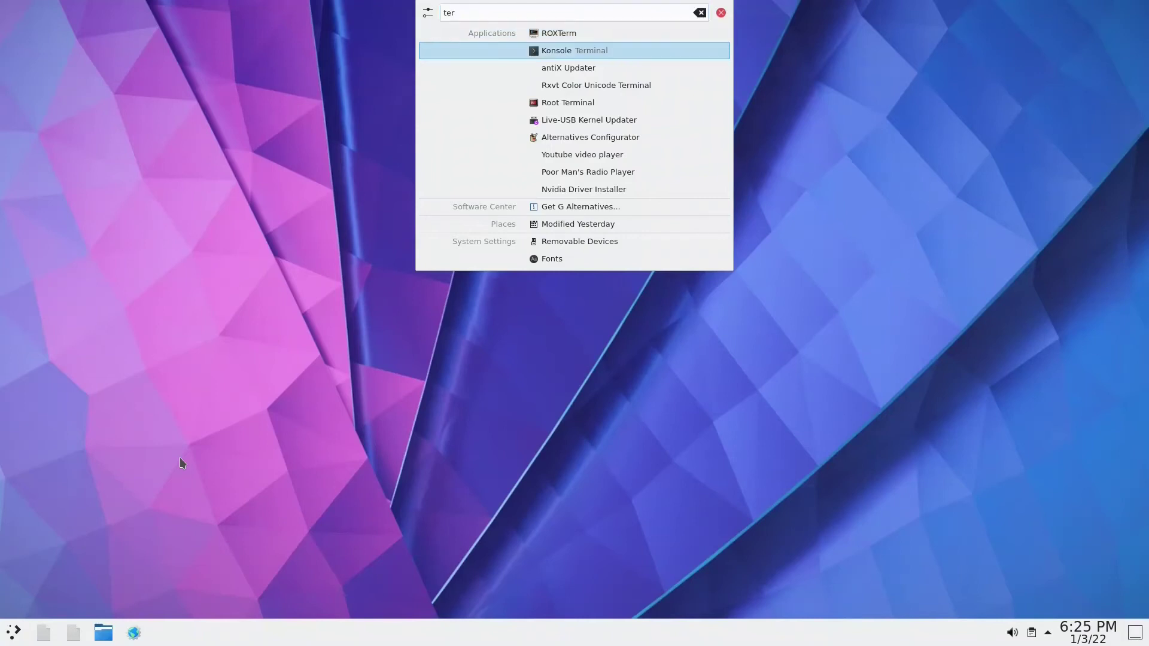
pyautogui.press('Return')
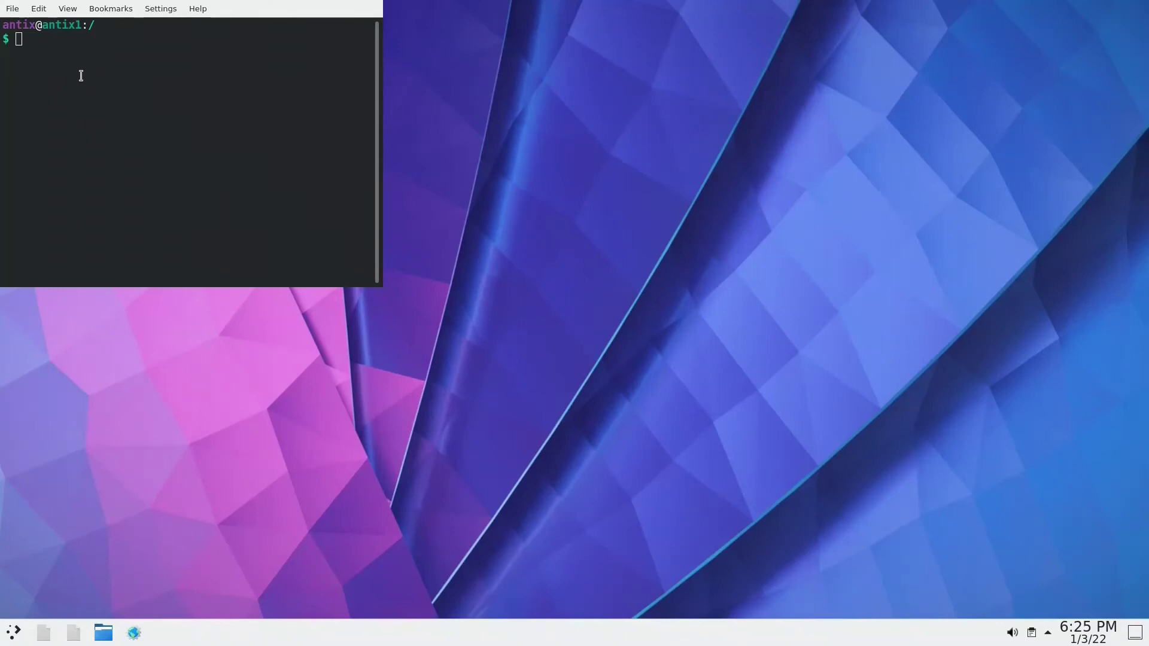
pyautogui.press('Return')
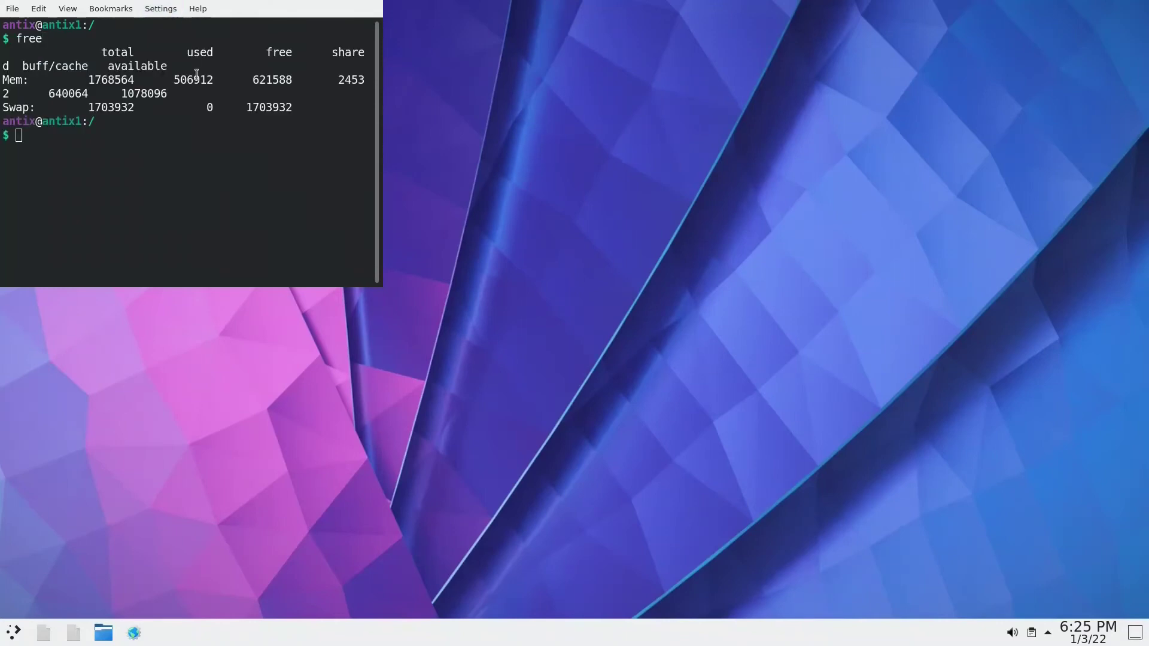
pyautogui.moveTo(176, 80); pyautogui.dragTo(216, 83)
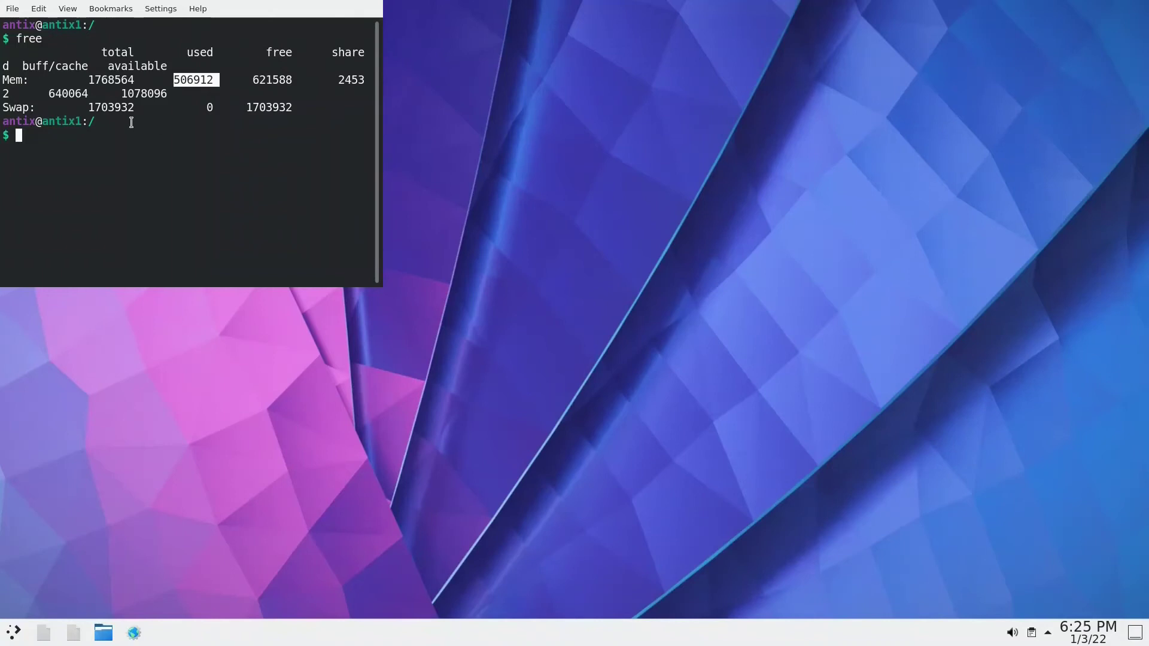
pyautogui.write('exit')
pyautogui.press('Return')
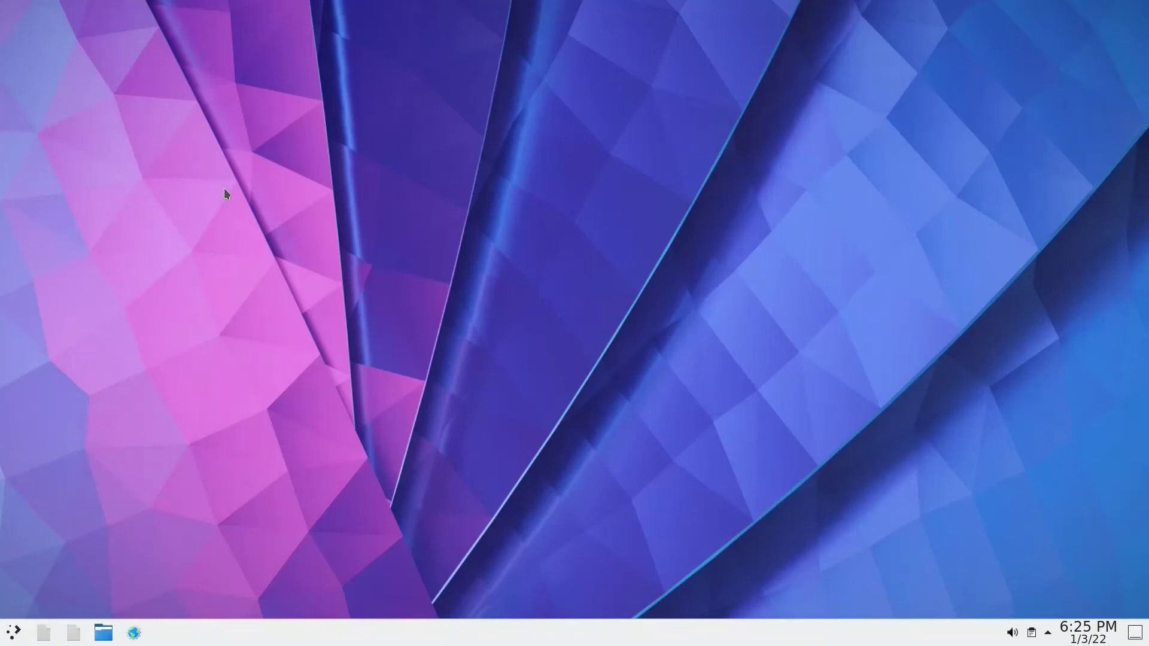
# - Try opening Global Theme via KRunner 'theme', then dismiss the missing systemsettings5 error
pyautogui.hotkey('alt', 'space')
pyautogui.write('theme')
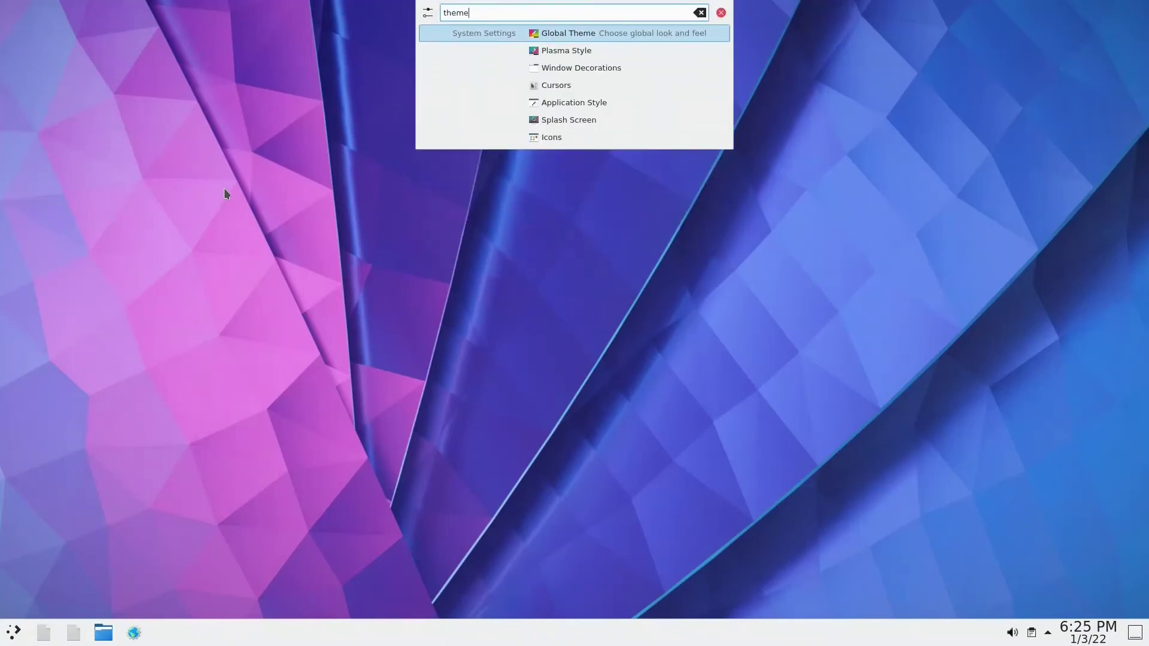
pyautogui.press('Return')
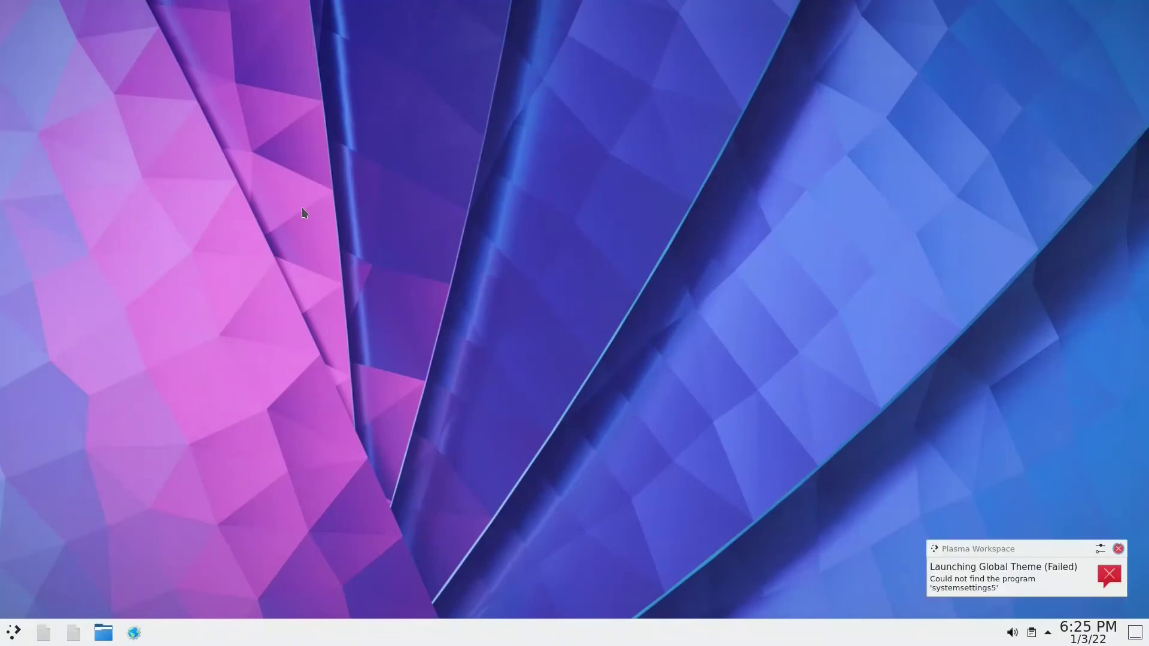
pyautogui.click(1119, 550)
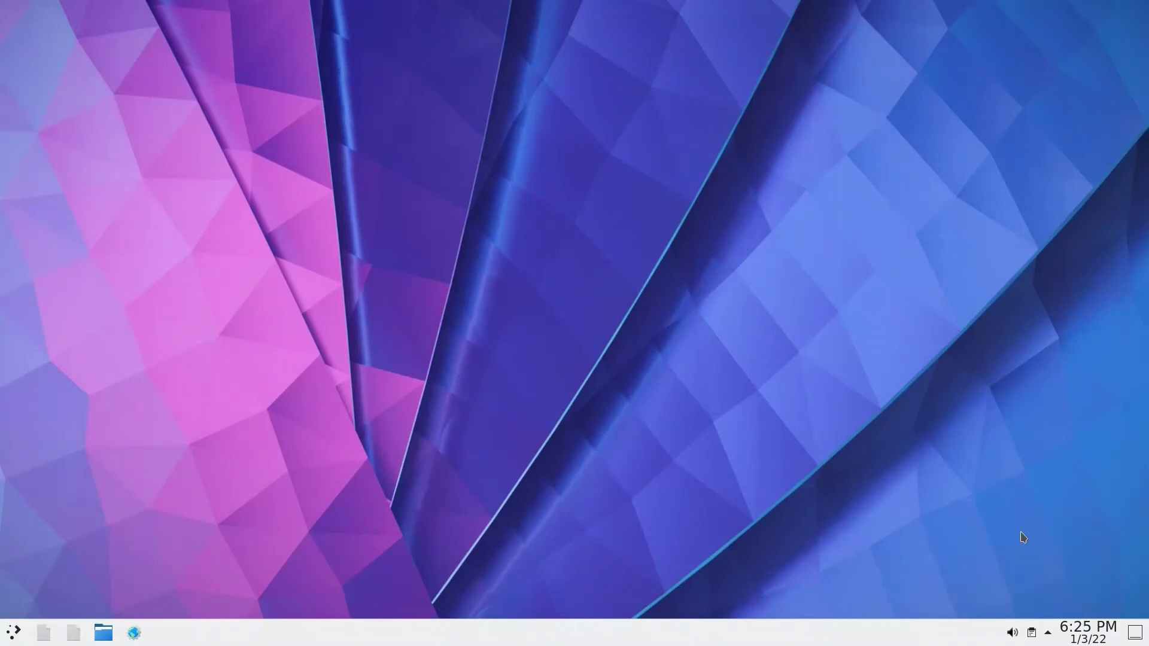
# - Open and close the desktop context menu, then bring KRunner back up
pyautogui.rightClick(323, 293)
pyautogui.click(339, 242)
pyautogui.hotkey('alt', 'space')
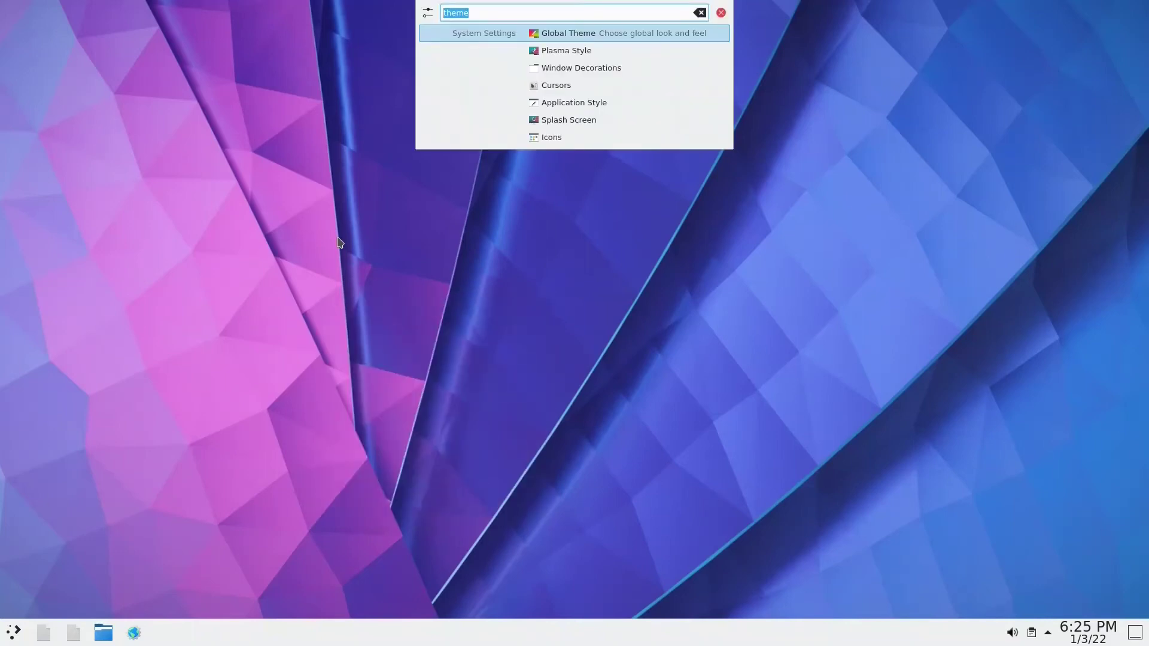
# - Launch Konsole via 'kon' and run 'sudo apt install systemsettings'
pyautogui.write('kon')
pyautogui.press('Return')
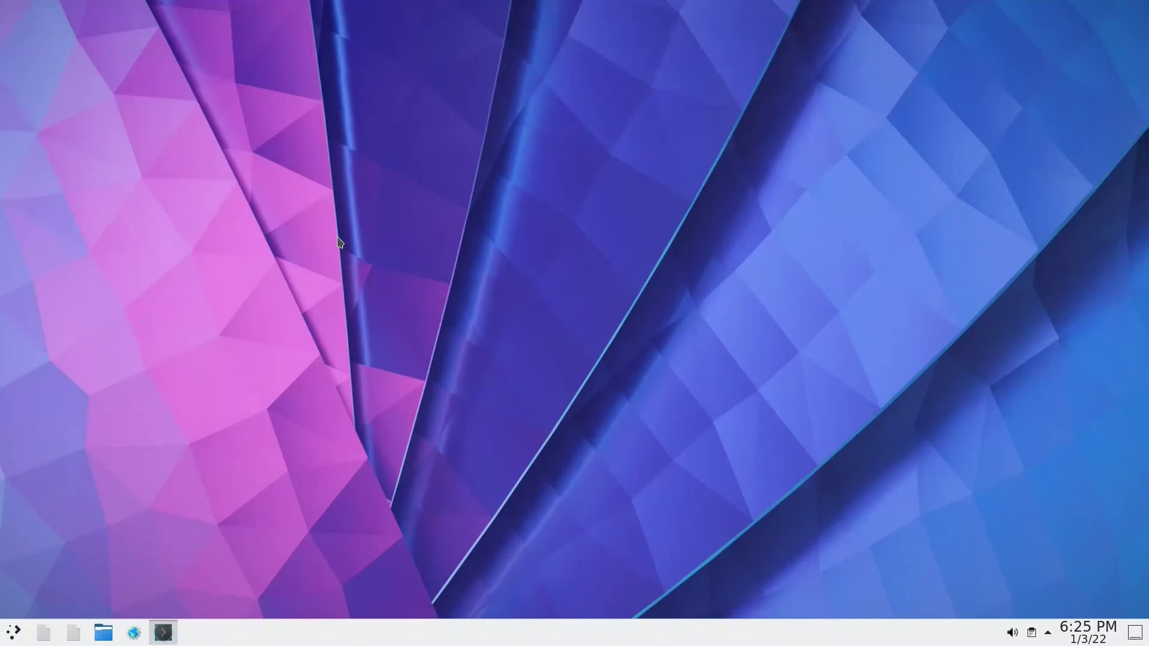
pyautogui.write('sudo apt install st')
pyautogui.press('BackSpace')
pyautogui.write('yste')
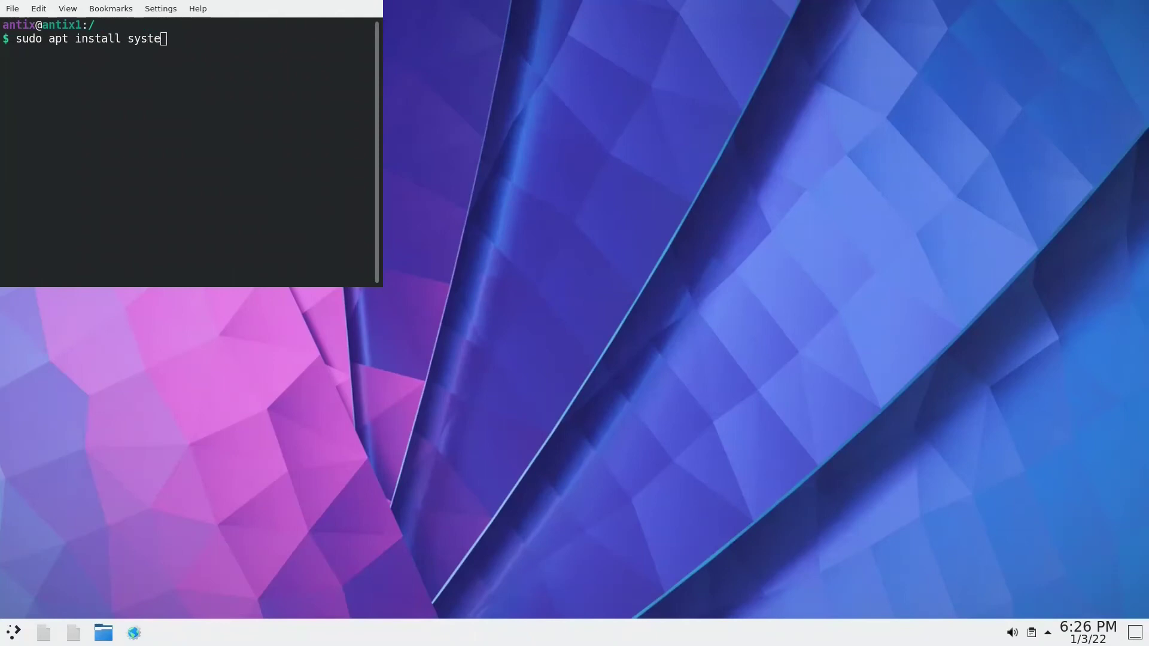
pyautogui.write('msettings')
pyautogui.press('Return')
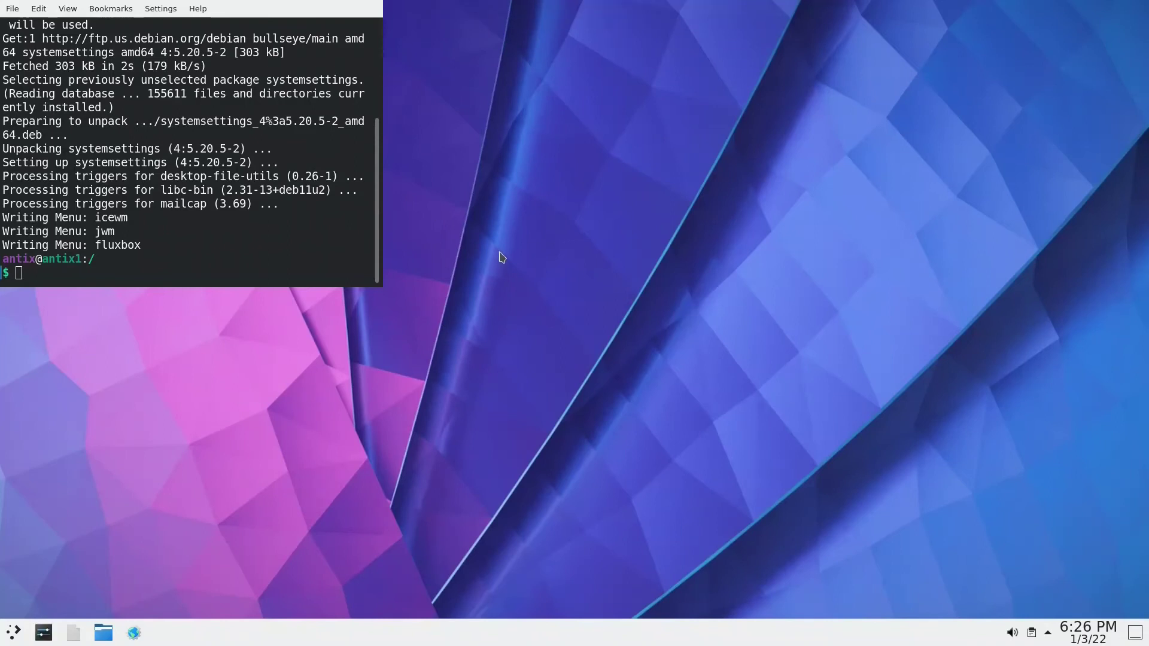
# - Open Global Theme from KRunner 'theme'; it fails because org.kde.newstuff is missing
pyautogui.hotkey('alt', 'space')
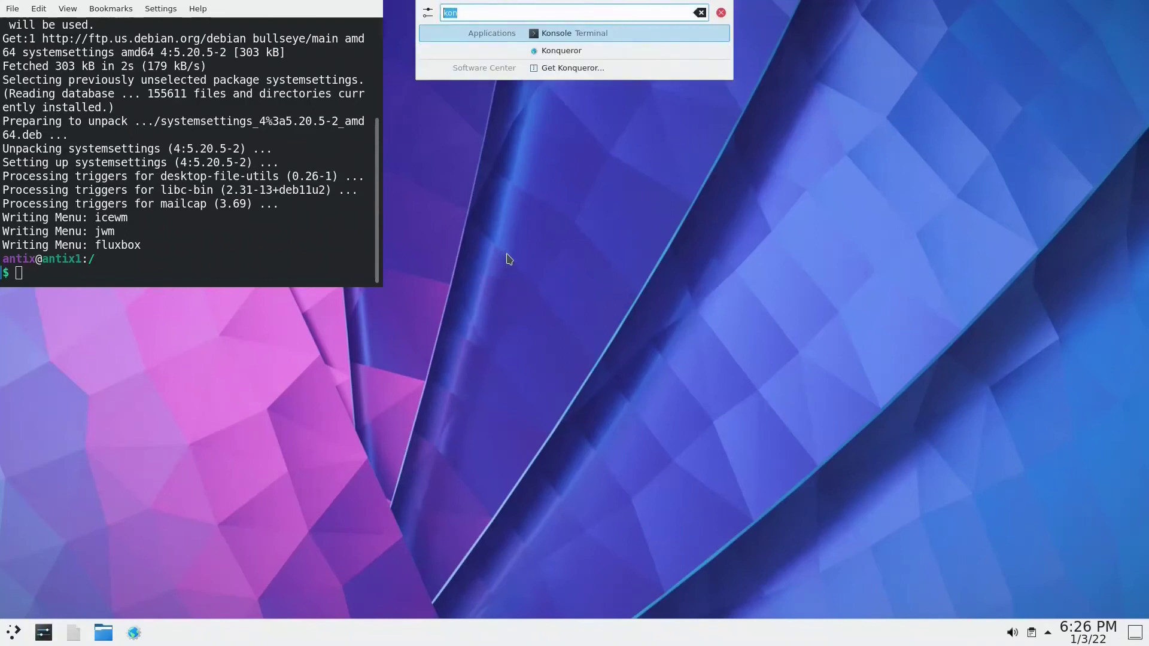
pyautogui.write('theme')
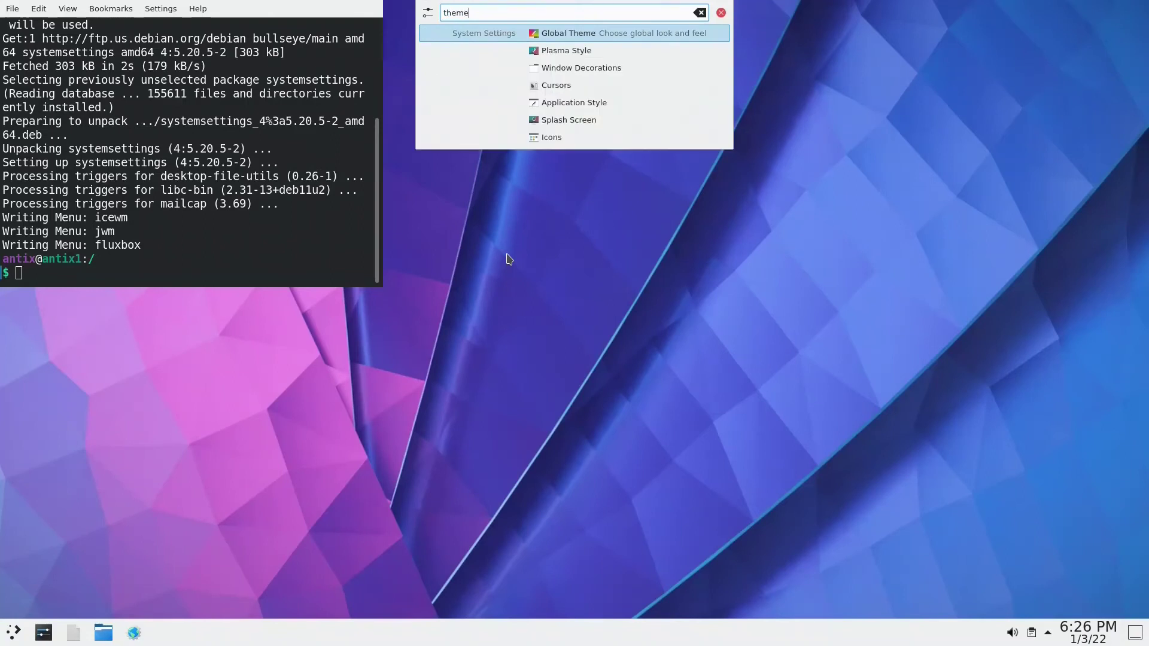
pyautogui.press('Return')
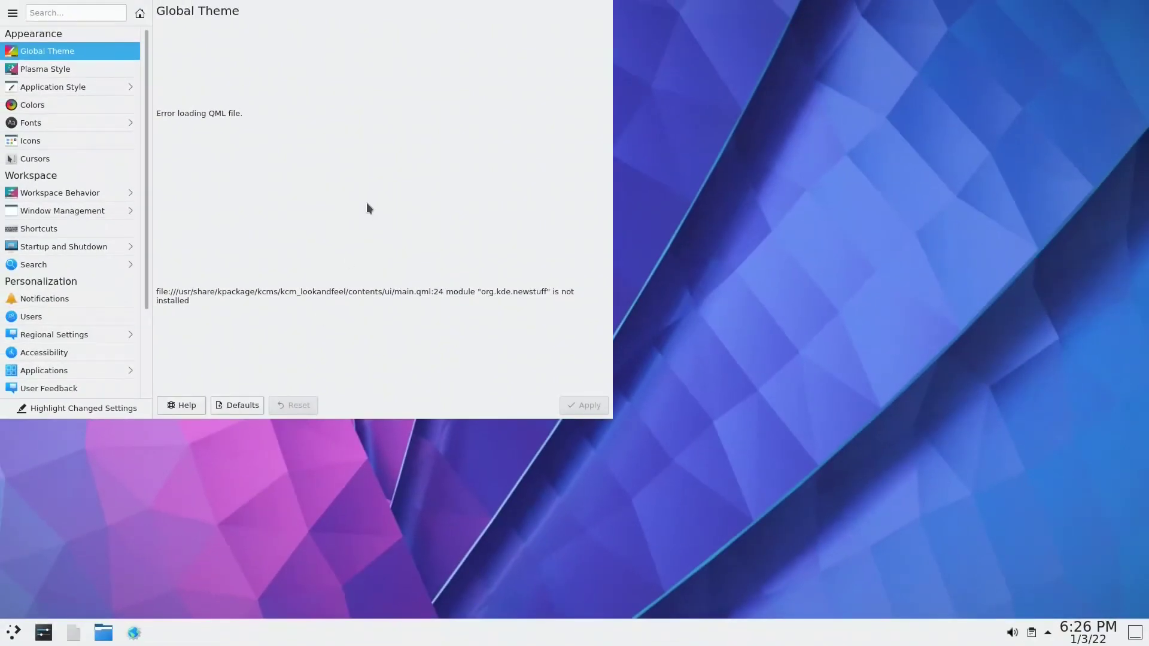
# - Close the failing System Settings window and run sudo apt search newstuff in Konsole
pyautogui.hotkey('alt', 'F4')
pyautogui.click(130, 260)
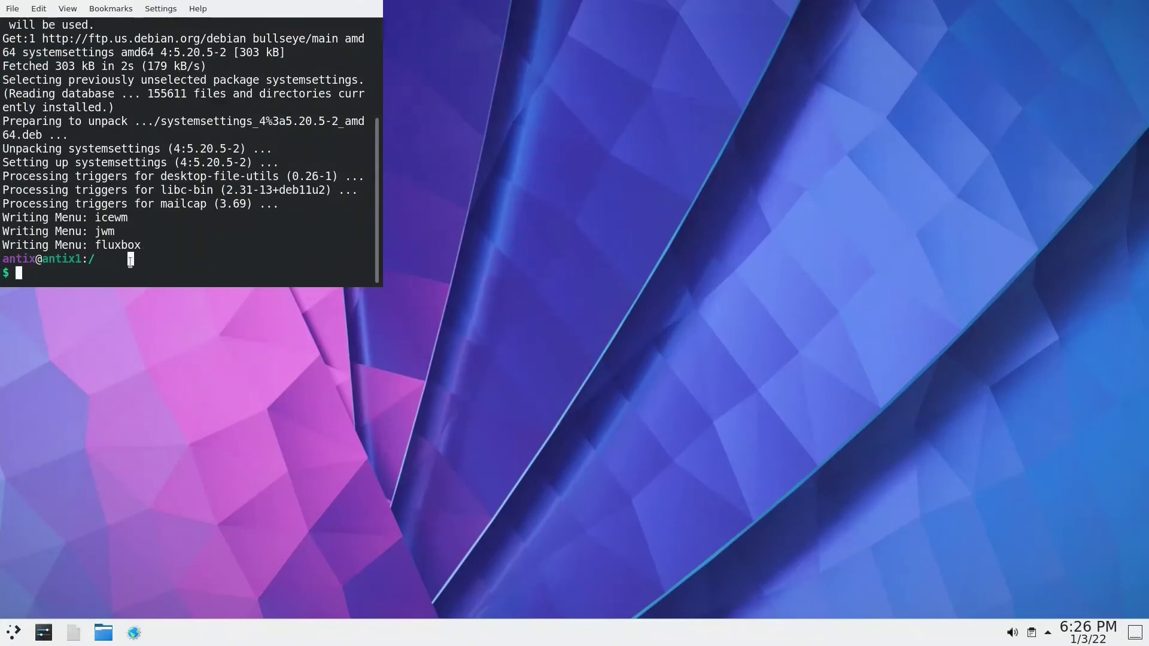
pyautogui.write('sudo apt search ne')
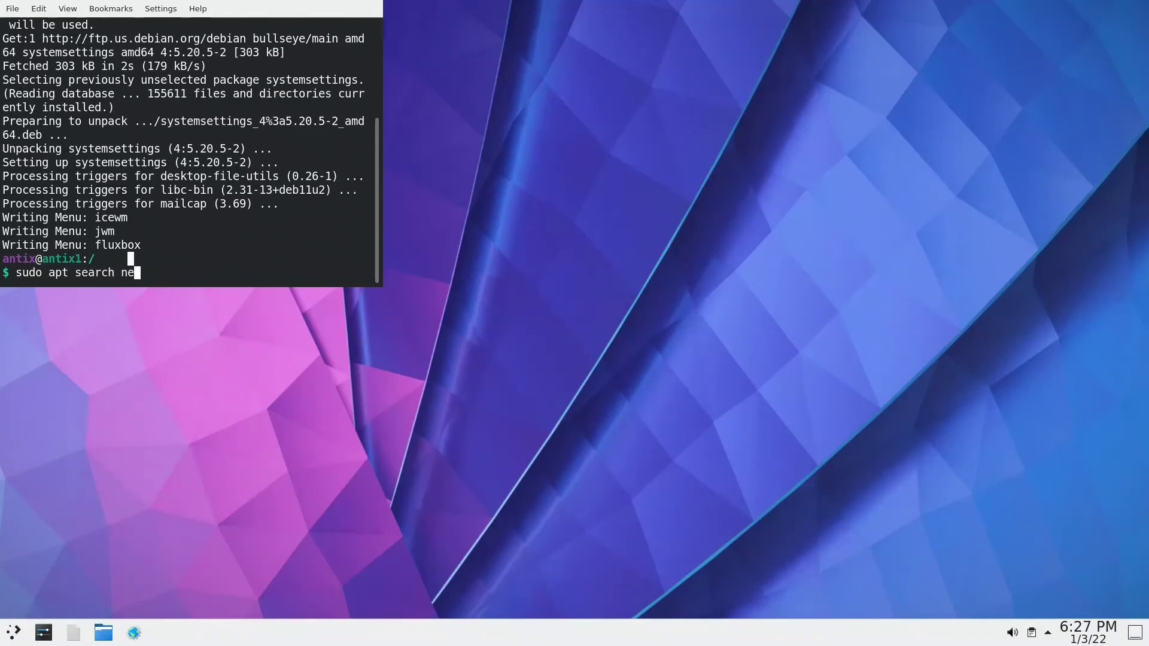
pyautogui.write('wstuff')
pyautogui.press('Return')
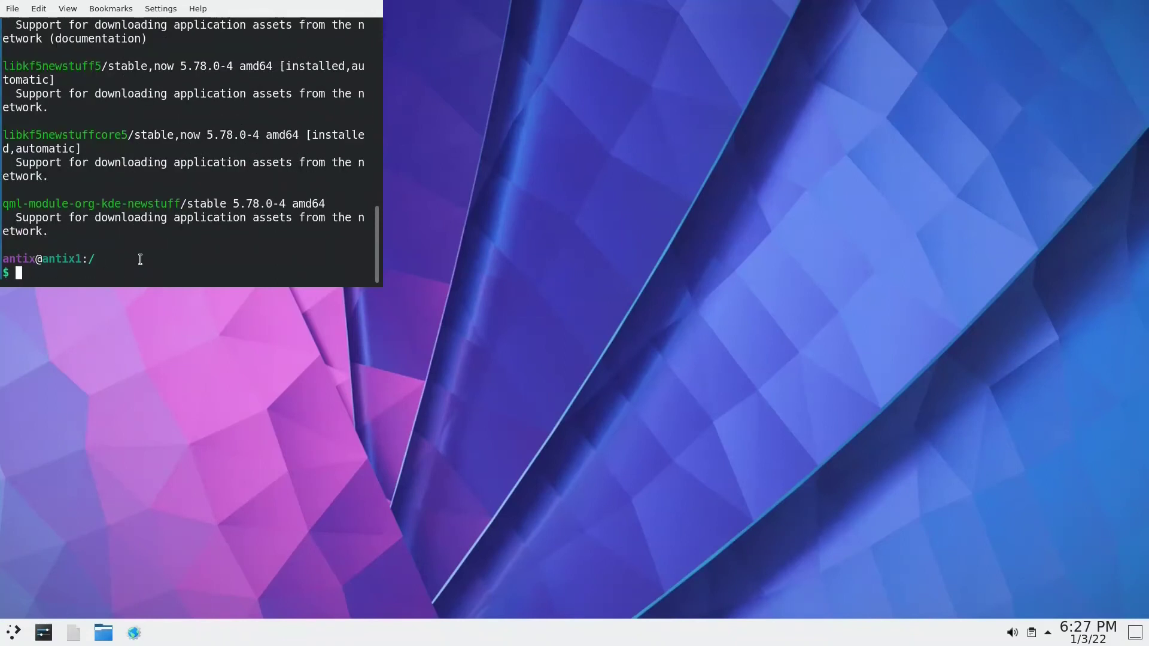
# - Copy the qml-module-org-kde-newstuff package name and install it with sudo apt install
pyautogui.moveTo(180, 203); pyautogui.dragTo(3, 205)
pyautogui.rightClick(15, 203)
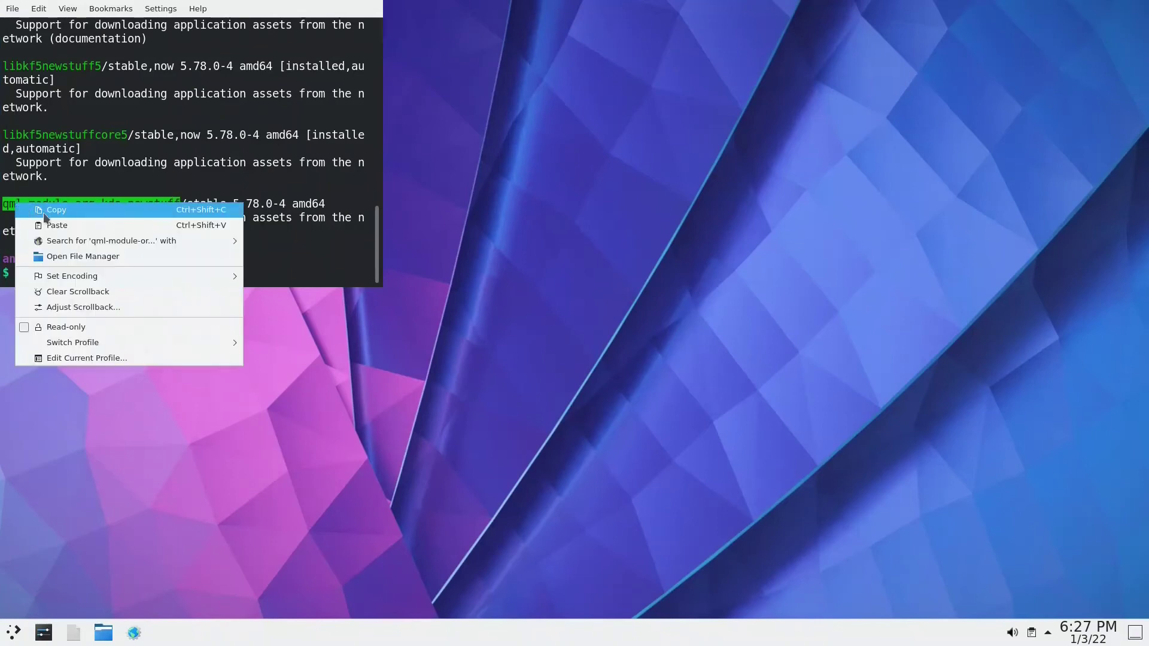
pyautogui.click(51, 210)
pyautogui.click(16, 276)
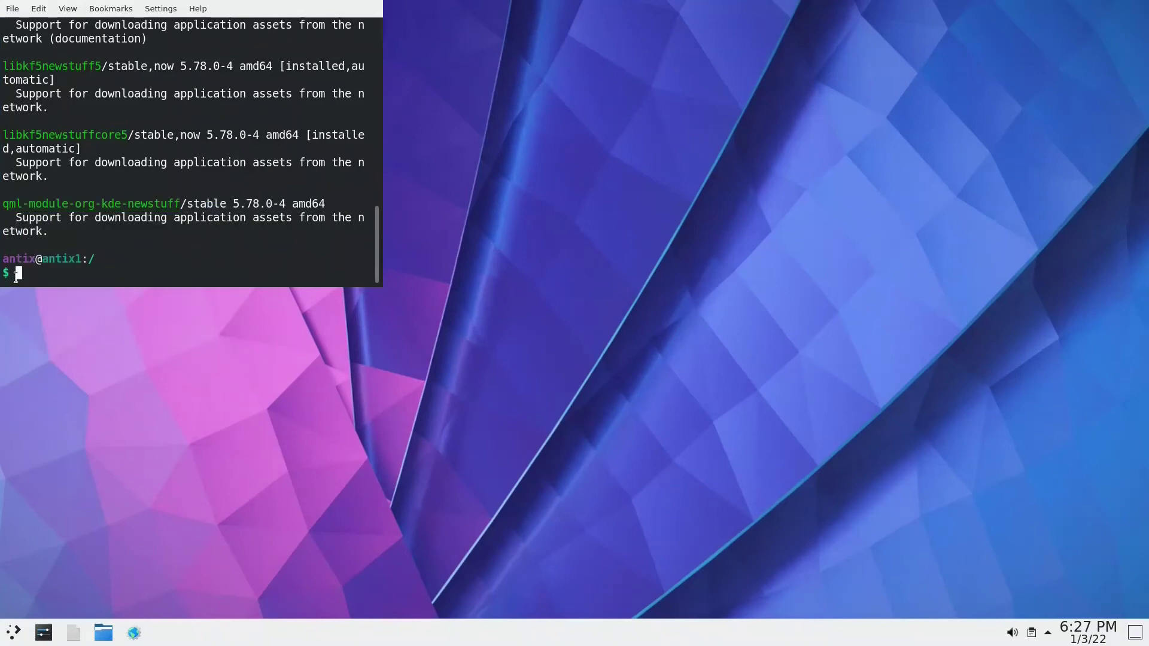
pyautogui.write('sudo apt install')
pyautogui.hotkey('ctrl', 'shift', 'v')
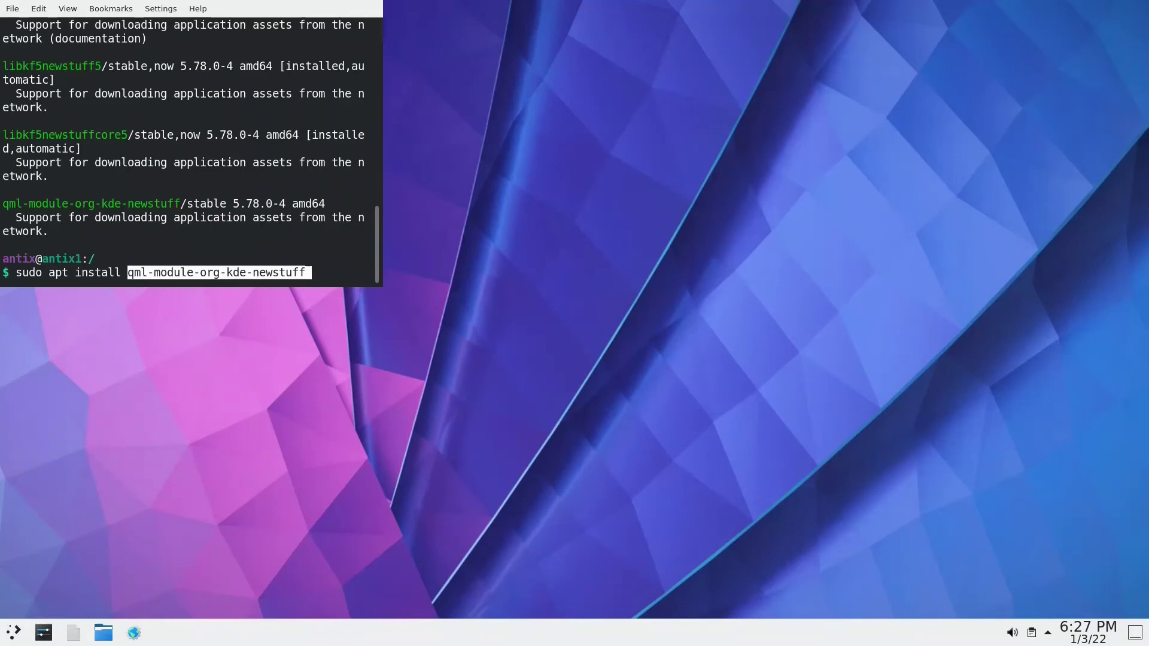
pyautogui.press('Return')
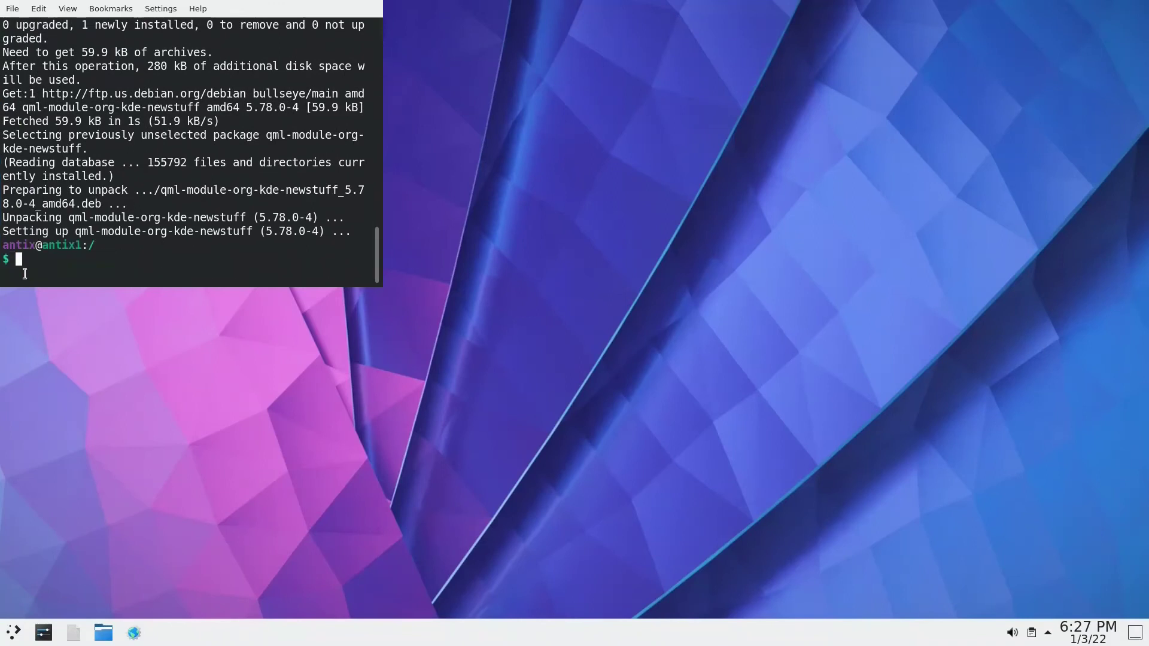
# - Exit the terminal, open the Global Theme settings and apply Breeze Dark
pyautogui.write('exit')
pyautogui.press('Return')
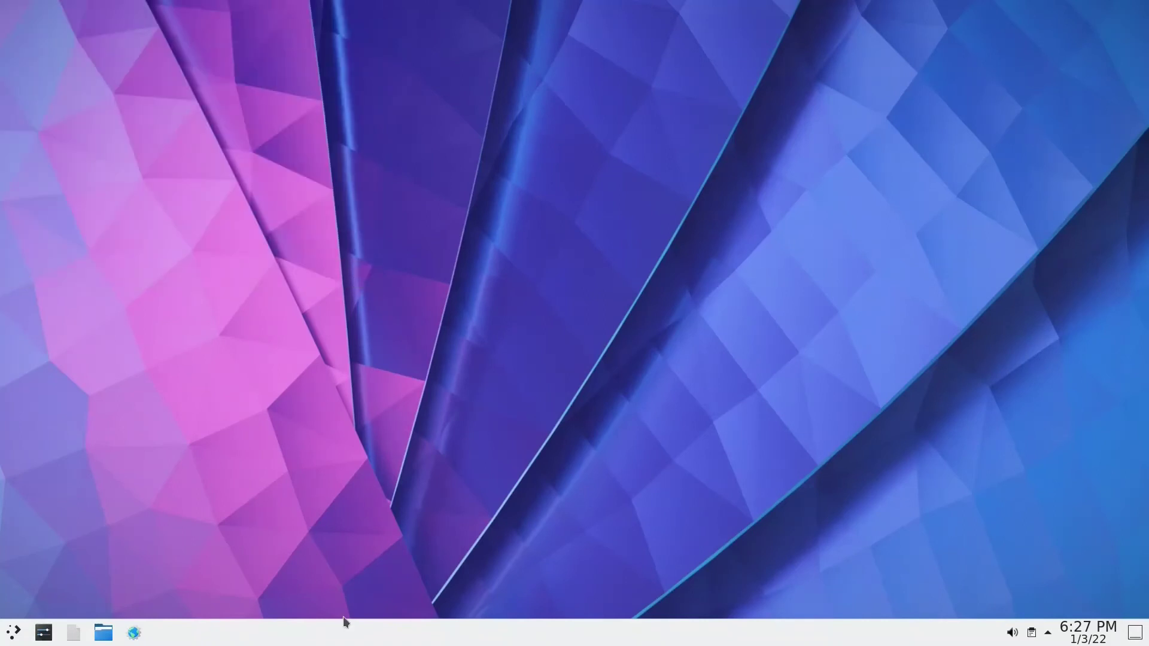
pyautogui.hotkey('alt', 'space')
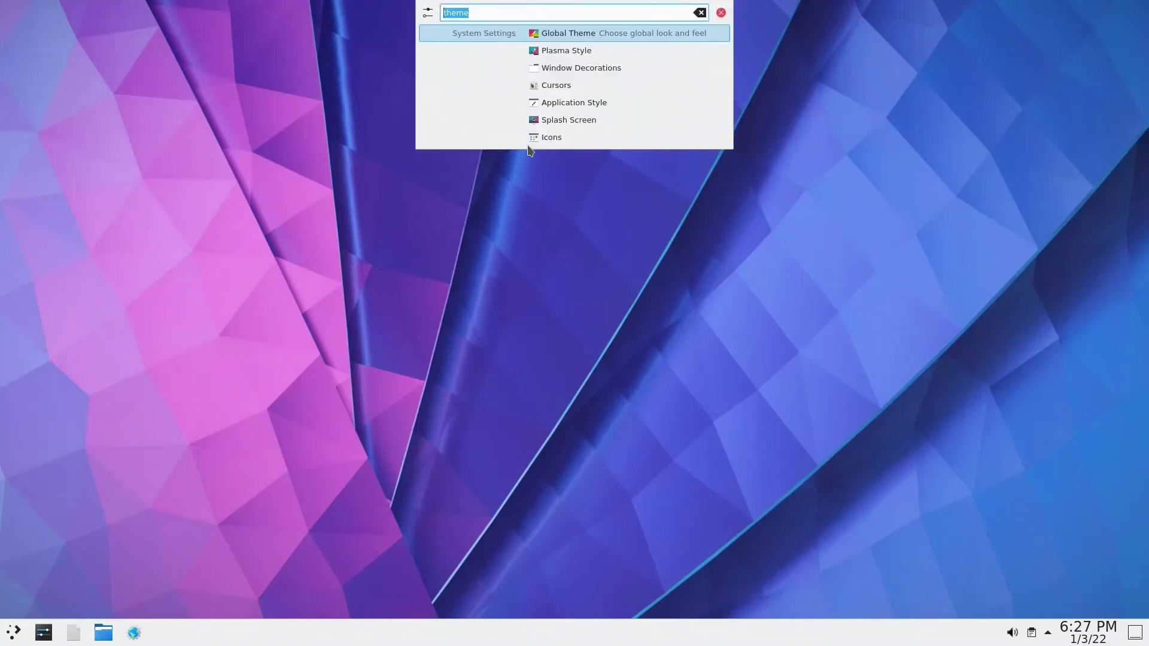
pyautogui.press('Escape')
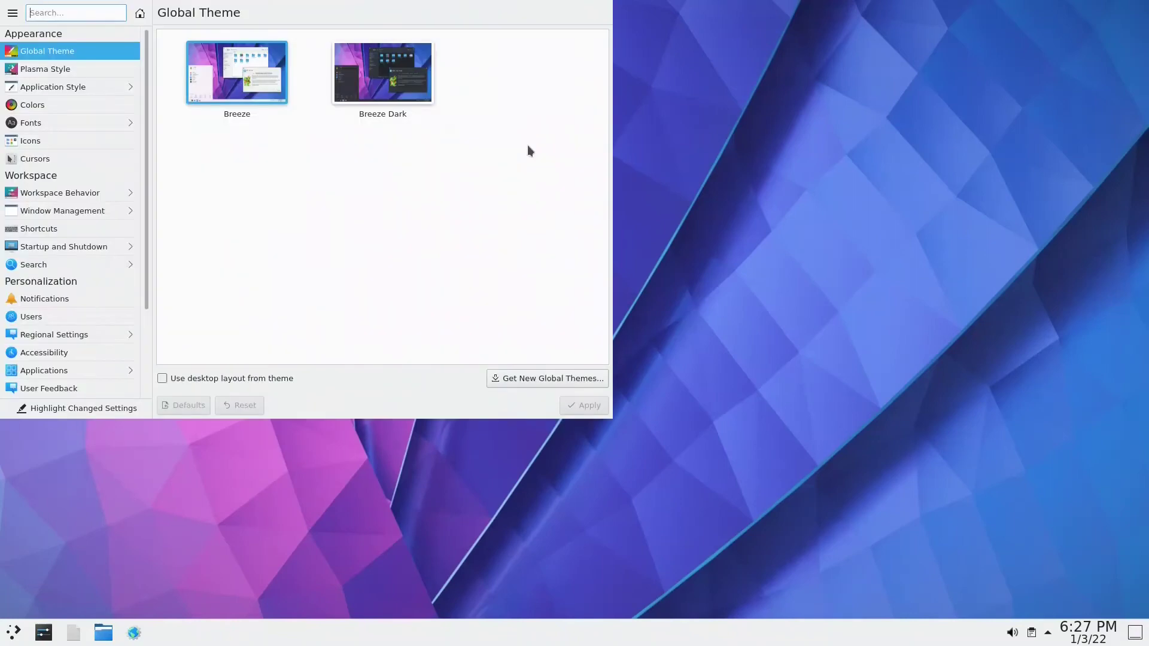
pyautogui.click(405, 91)
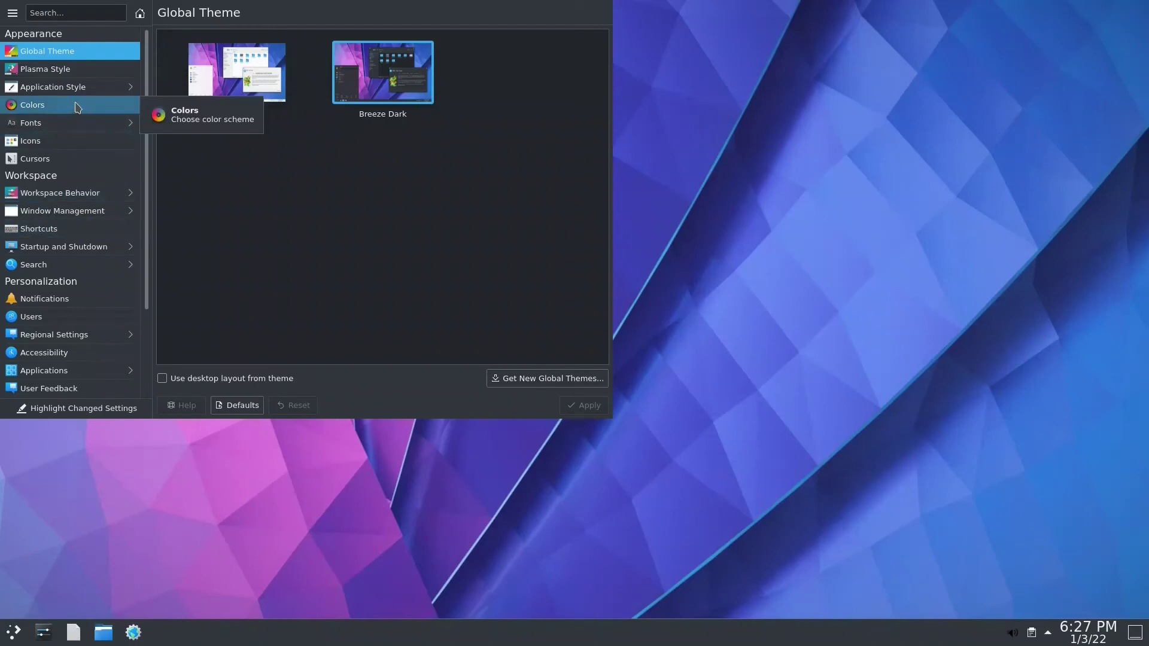
# - Review the Plasma Style, Application Style and Window Decorations pages, then return to the category list
pyautogui.click(70, 69)
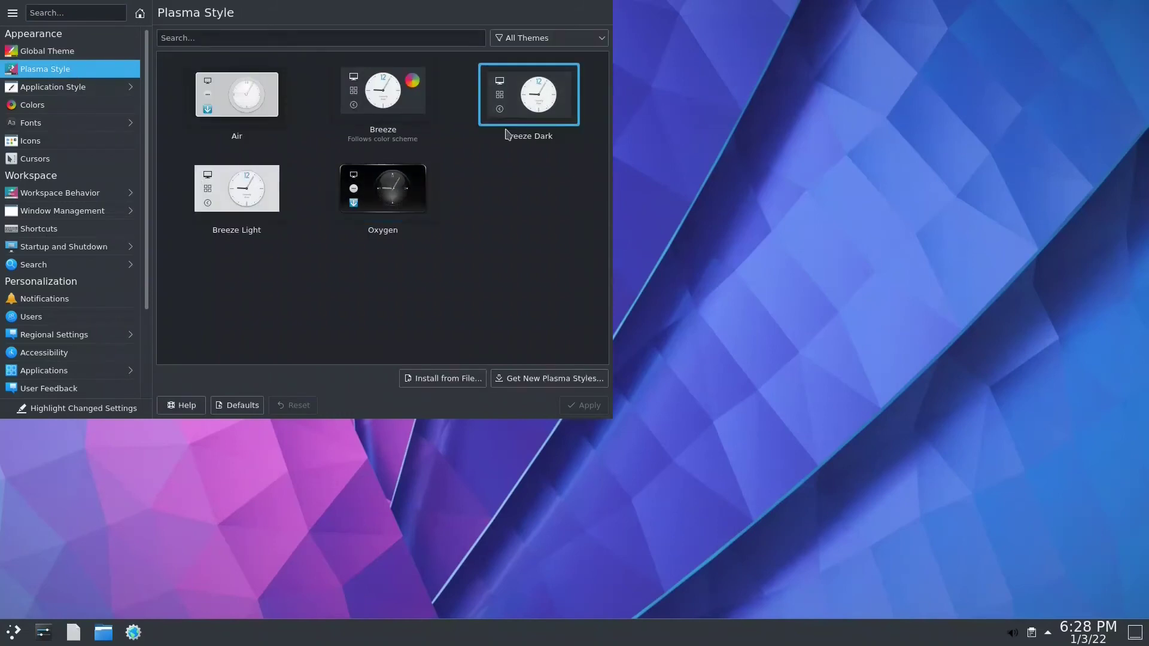
pyautogui.click(57, 88)
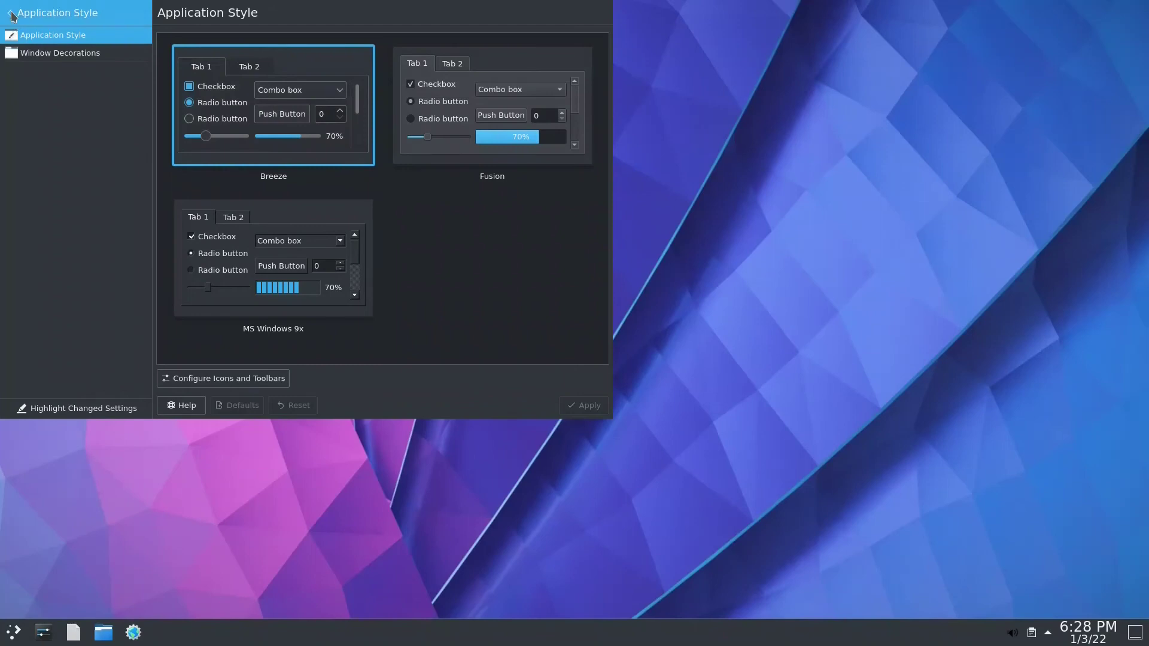
pyautogui.click(51, 60)
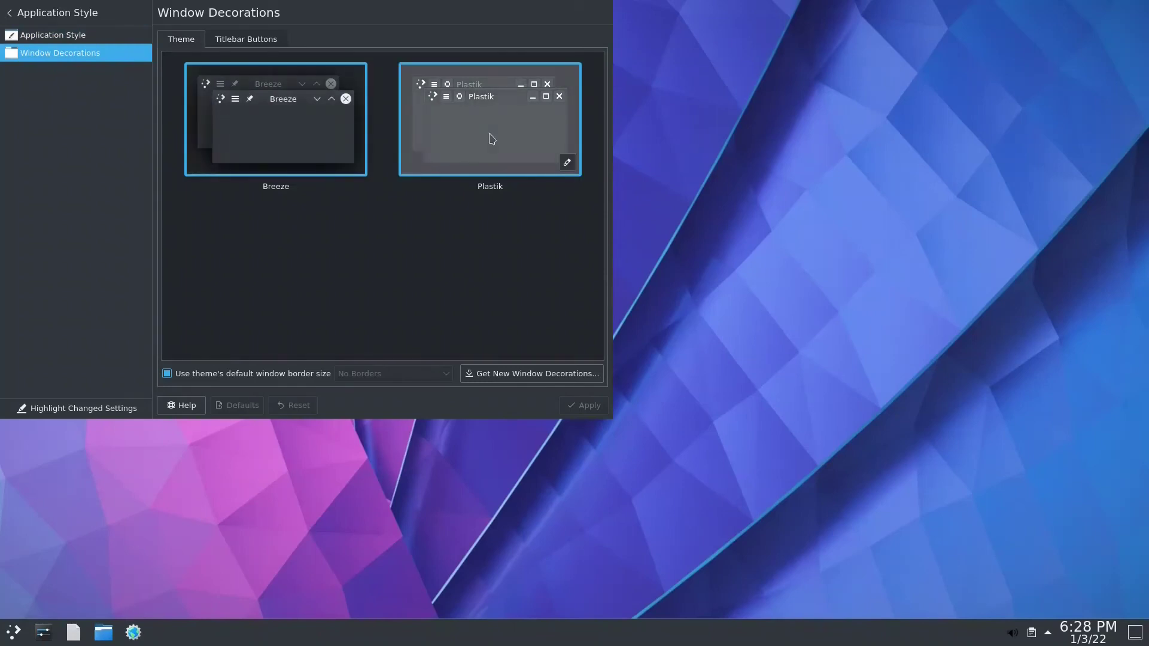
pyautogui.click(9, 10)
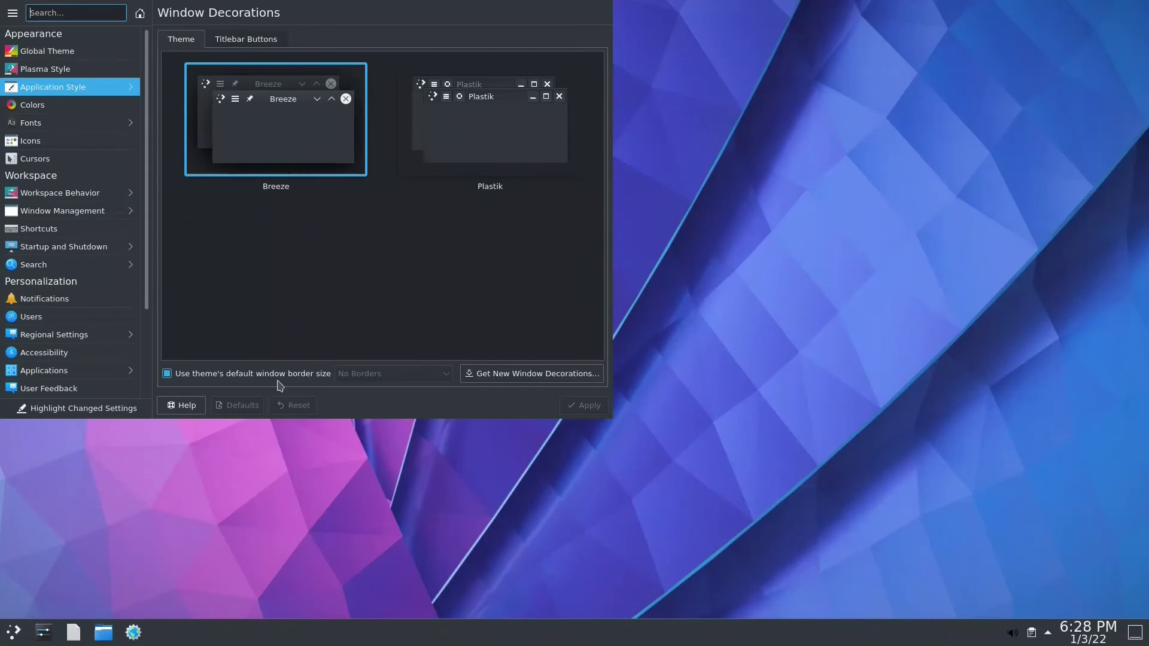
# - Quit System Settings and launch ISO Snapshot by searching 'snap' in the application launcher
pyautogui.hotkey('ctrl', 'q')
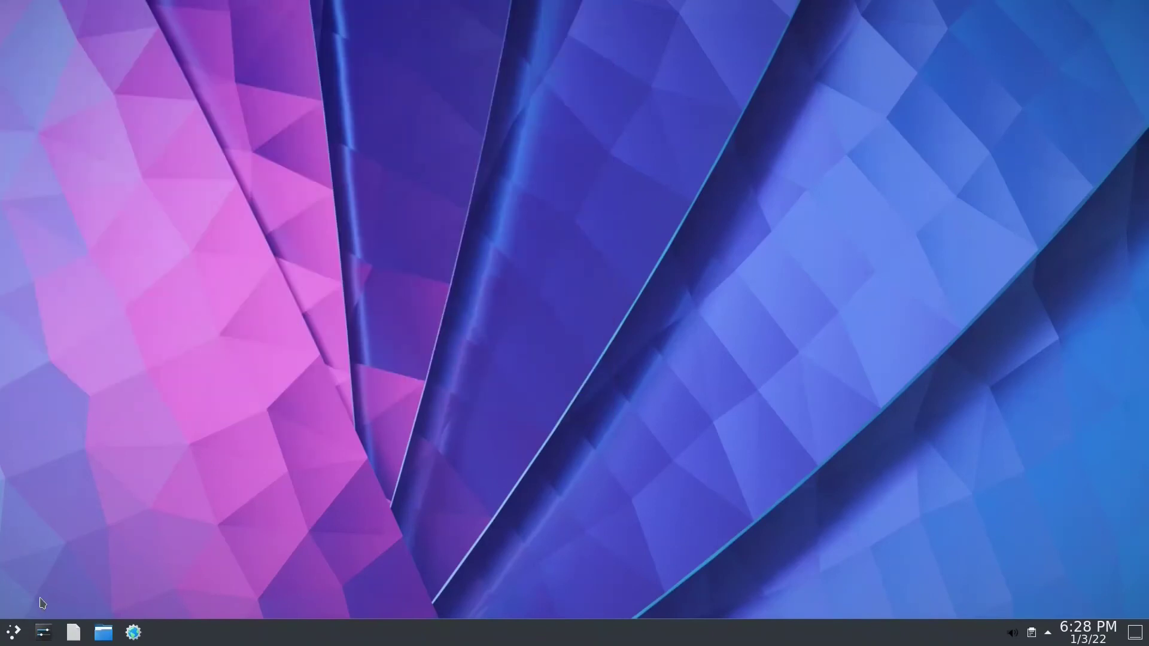
pyautogui.click(14, 633)
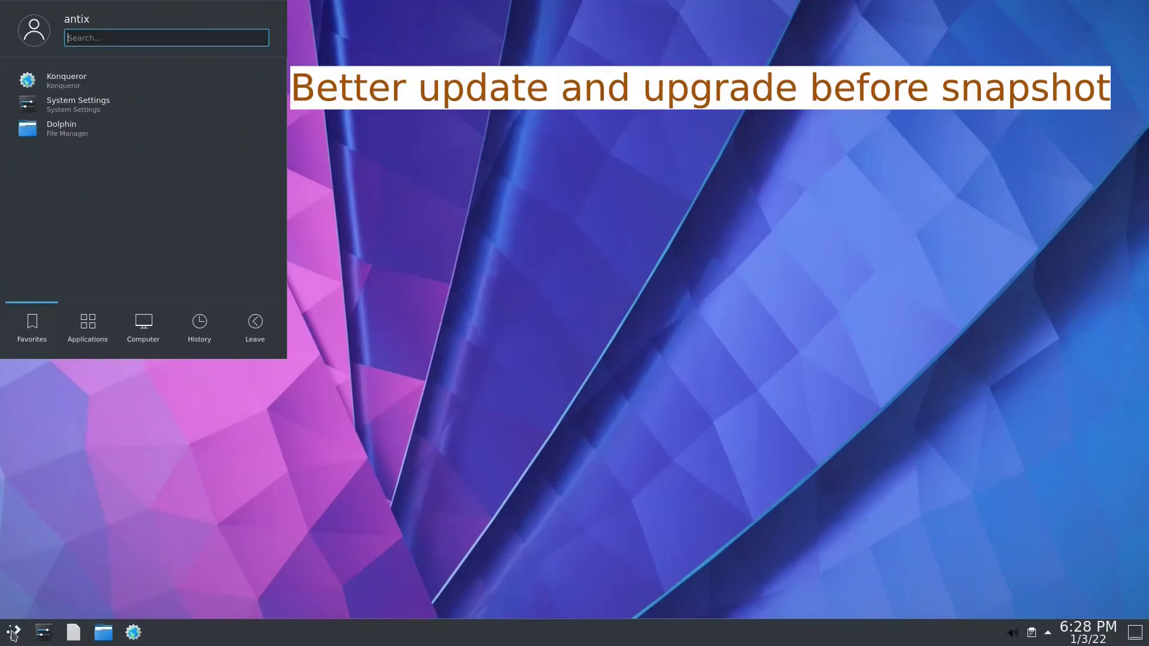
pyautogui.write('snap')
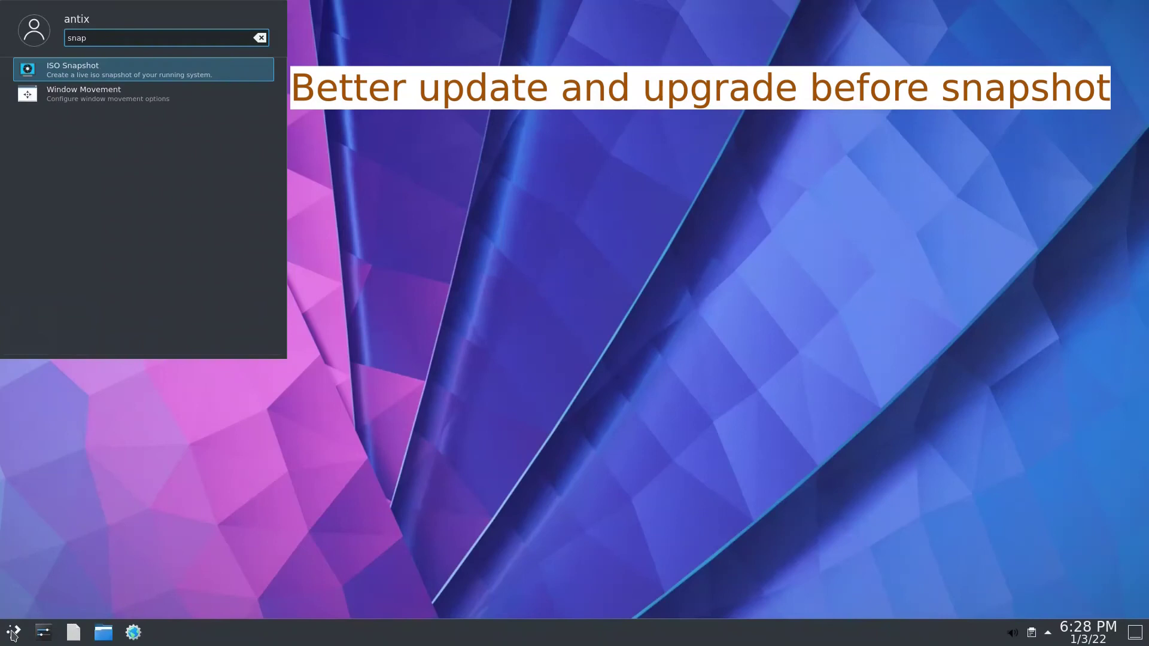
pyautogui.click(149, 69)
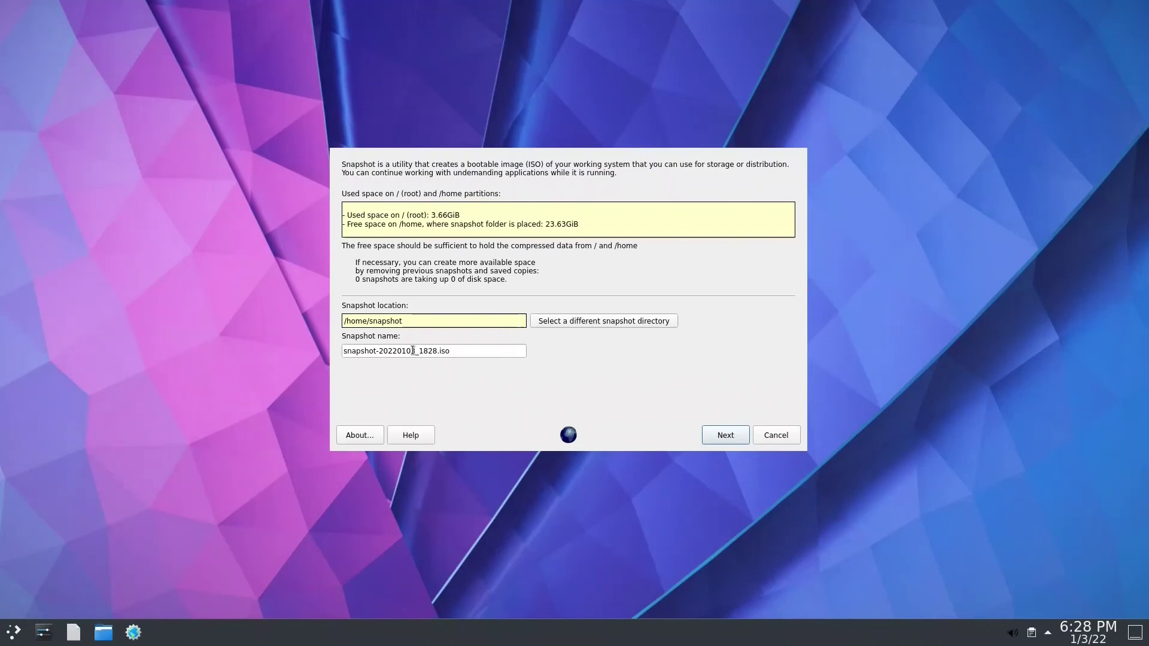
# - Advance to the snapshot settings page, keeping lz4 compression, checksums, preserved accounts and no exclusions
pyautogui.click(735, 431)
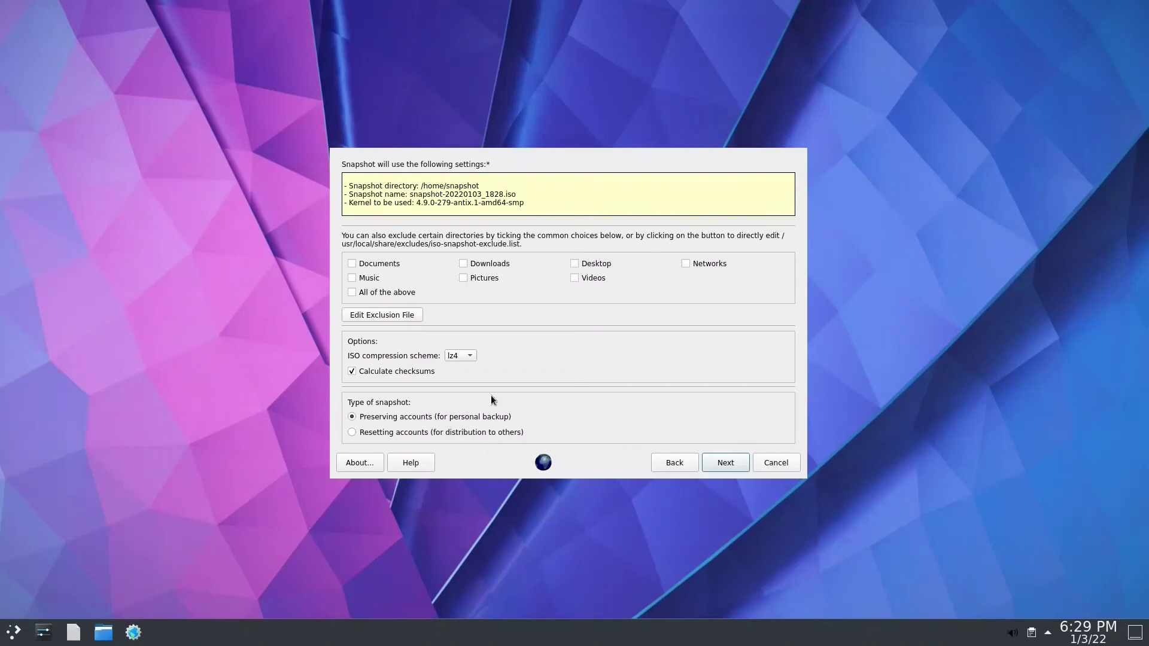
# - Build snapshot-20220103_1851.iso in /home/snapshot, acknowledge completion and close the wizard
pyautogui.moveTo(457, 432)
pyautogui.click(730, 462)
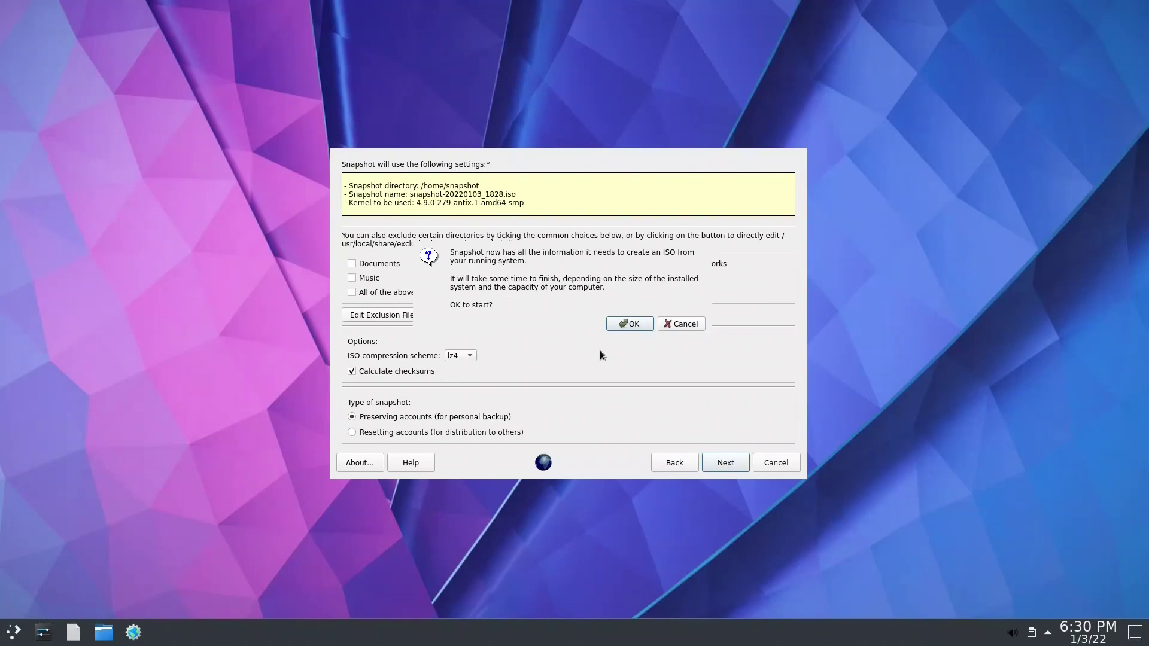
pyautogui.click(630, 324)
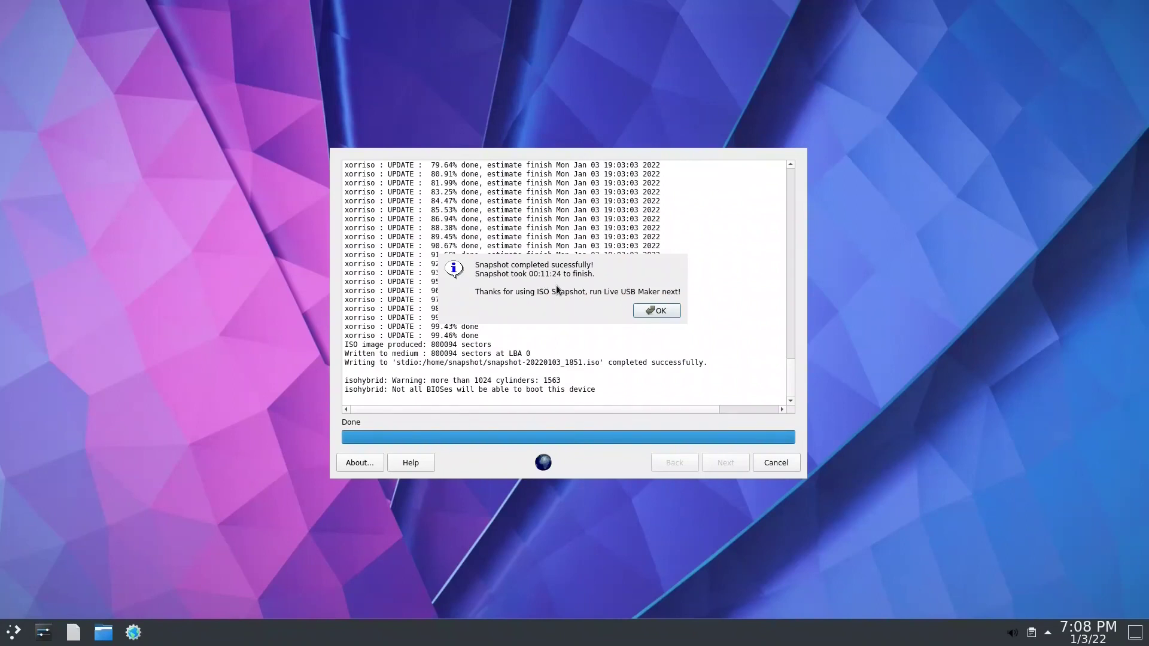
pyautogui.click(658, 311)
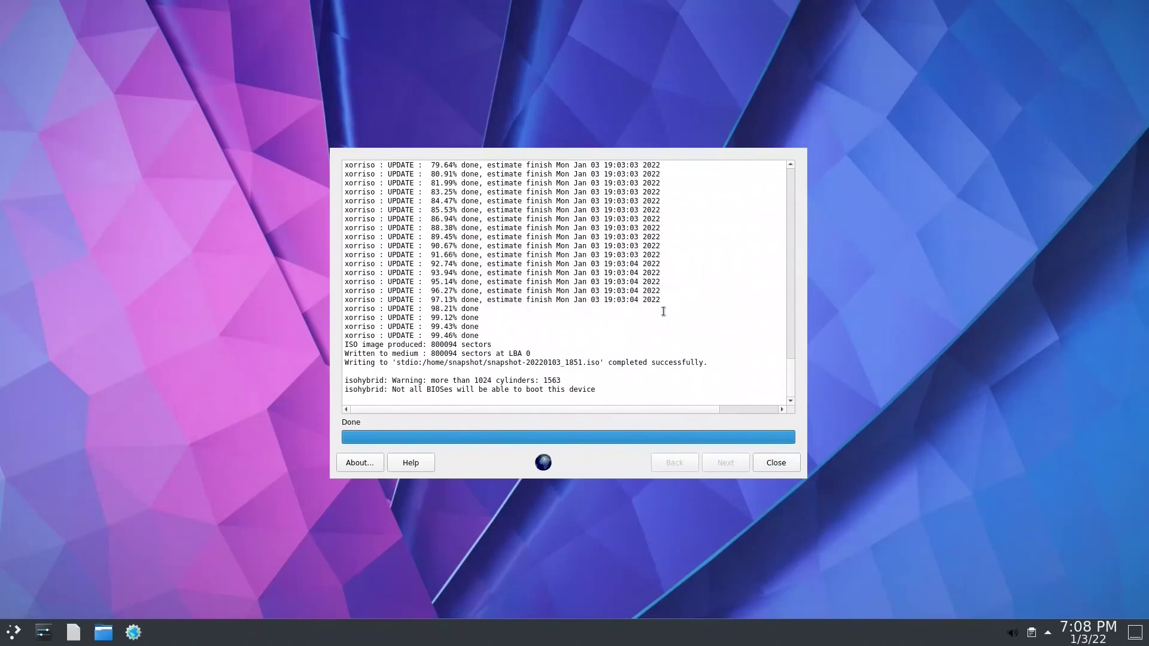
pyautogui.click(783, 468)
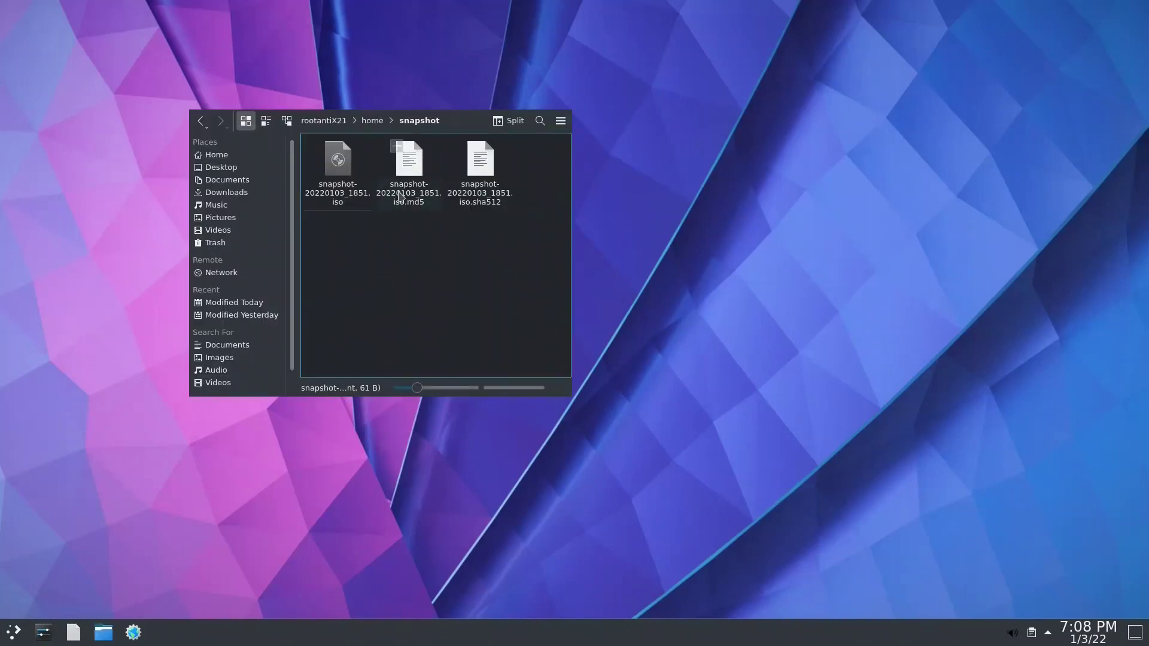
# - Open the new snapshot ISO from the Dolphin snapshot folder and cancel the live-usb-maker password prompt
pyautogui.click(341, 194)
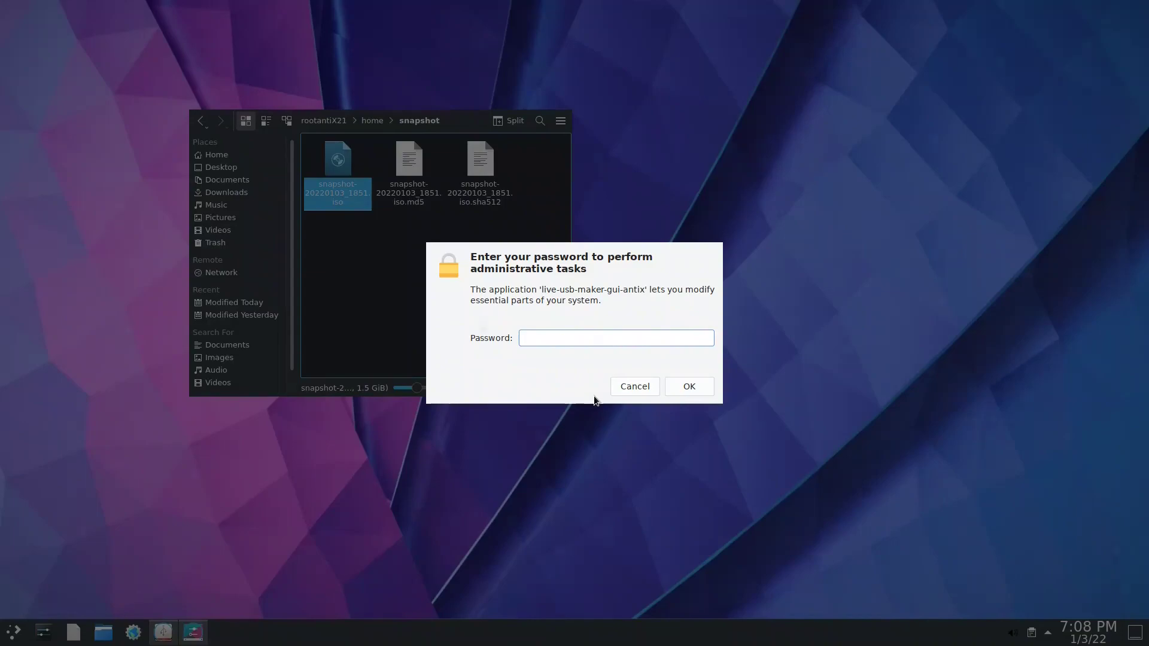
pyautogui.press('Escape')
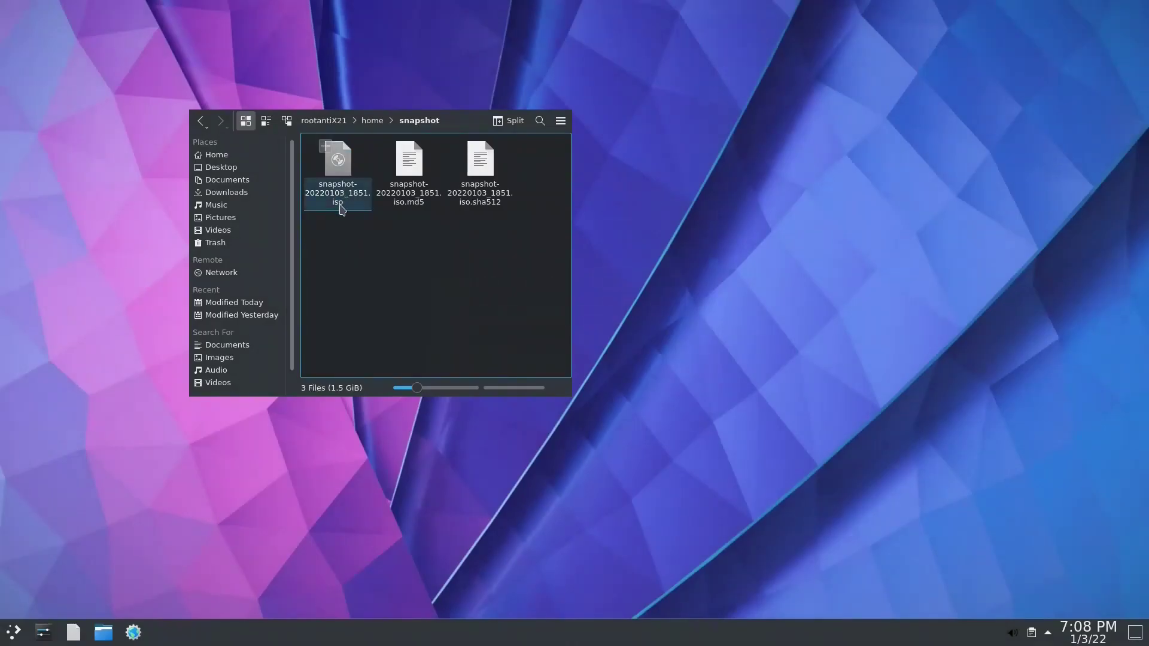